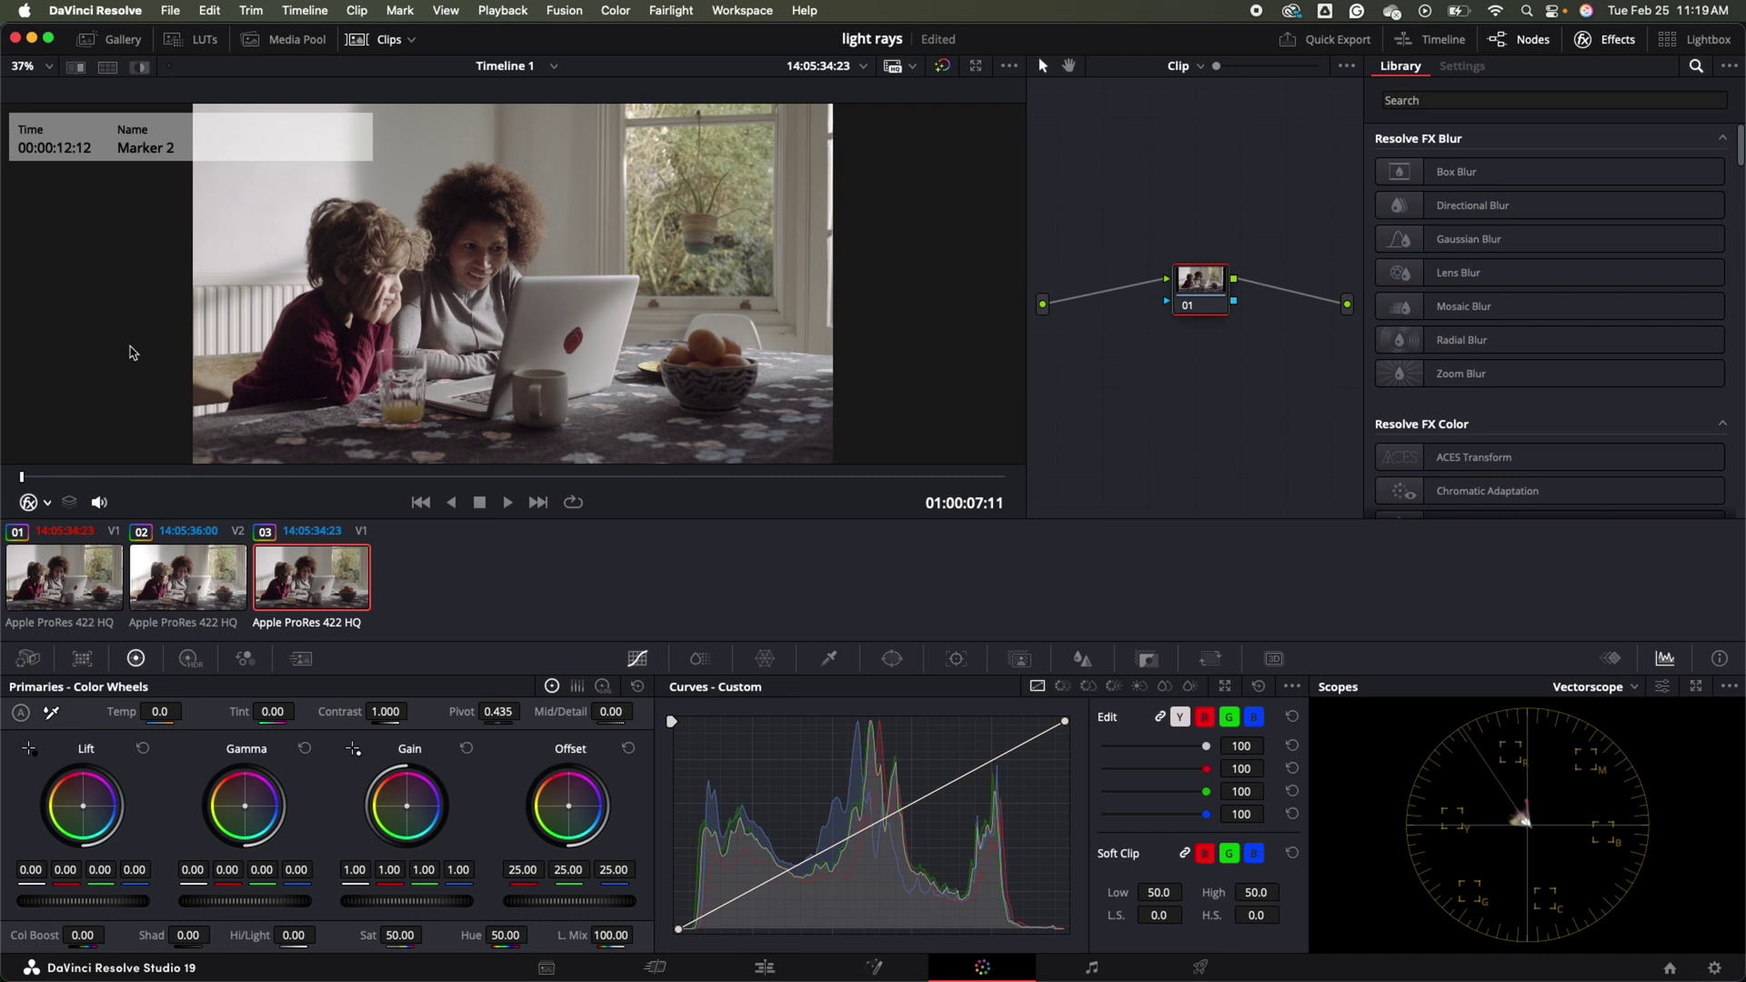
- Save the project, then search the Effects Library for 'light' to list Light Rays and Glow
{"action": "key", "text": "super+s"}
{"action": "left_click", "coordinate": [1418, 101]}
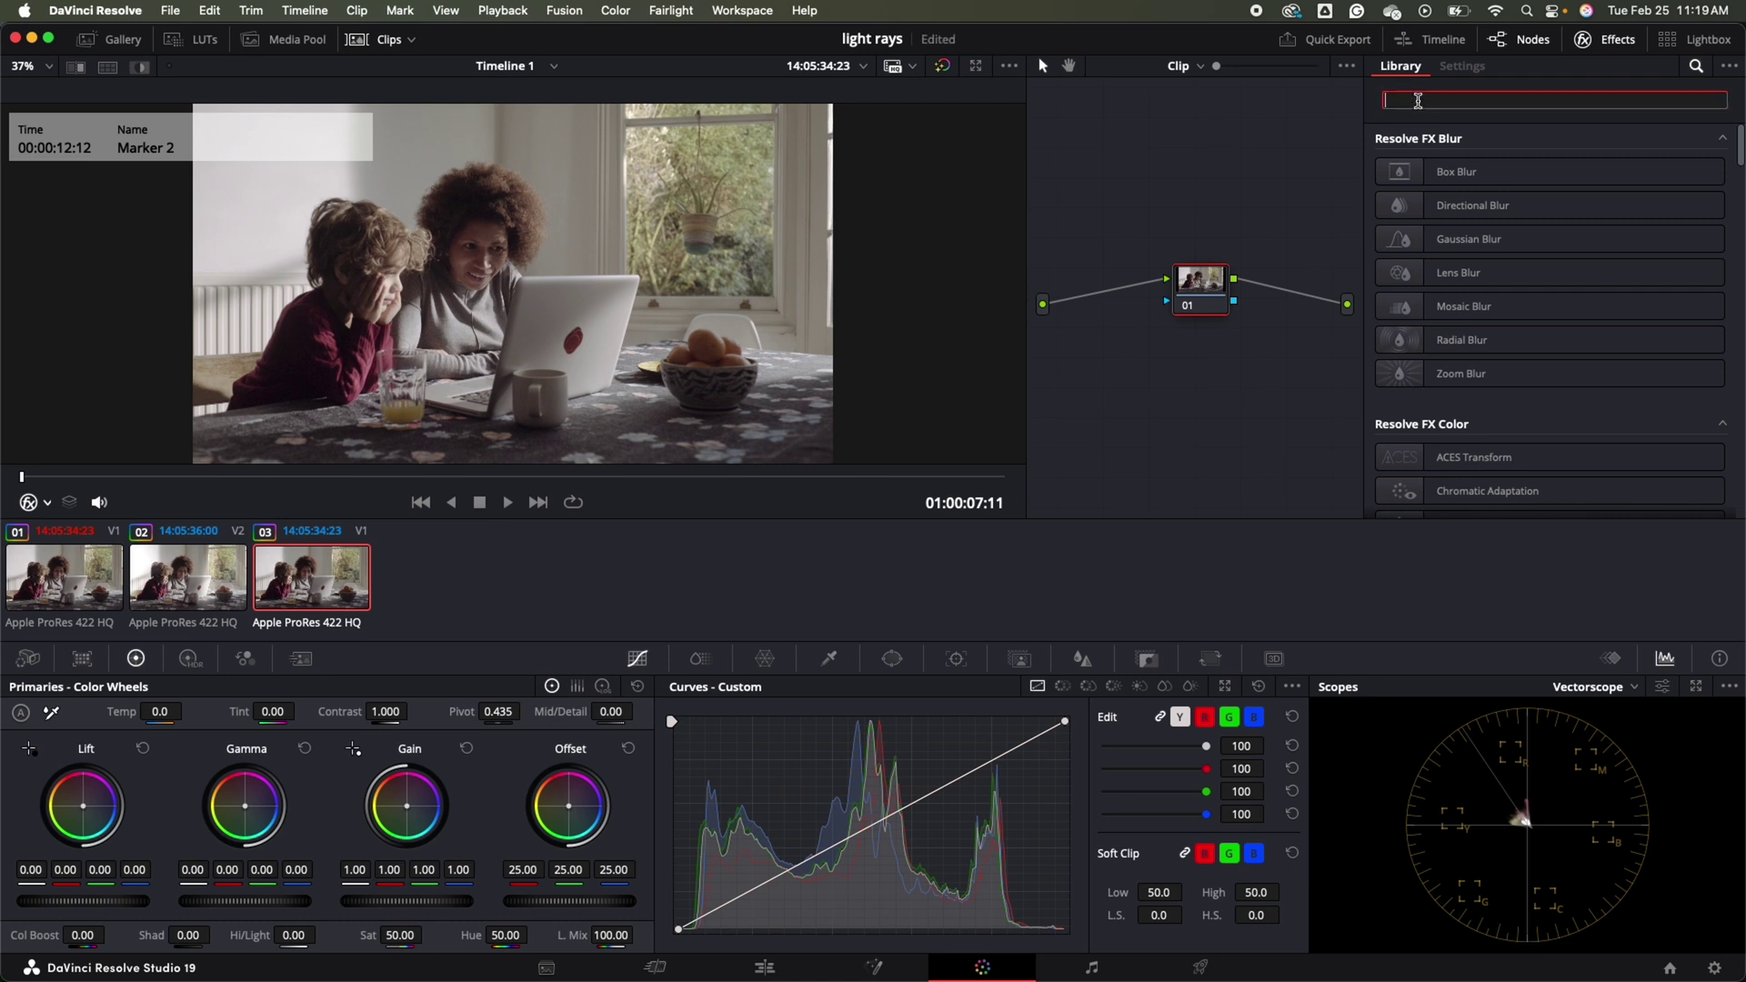
{"action": "type", "text": "light"}
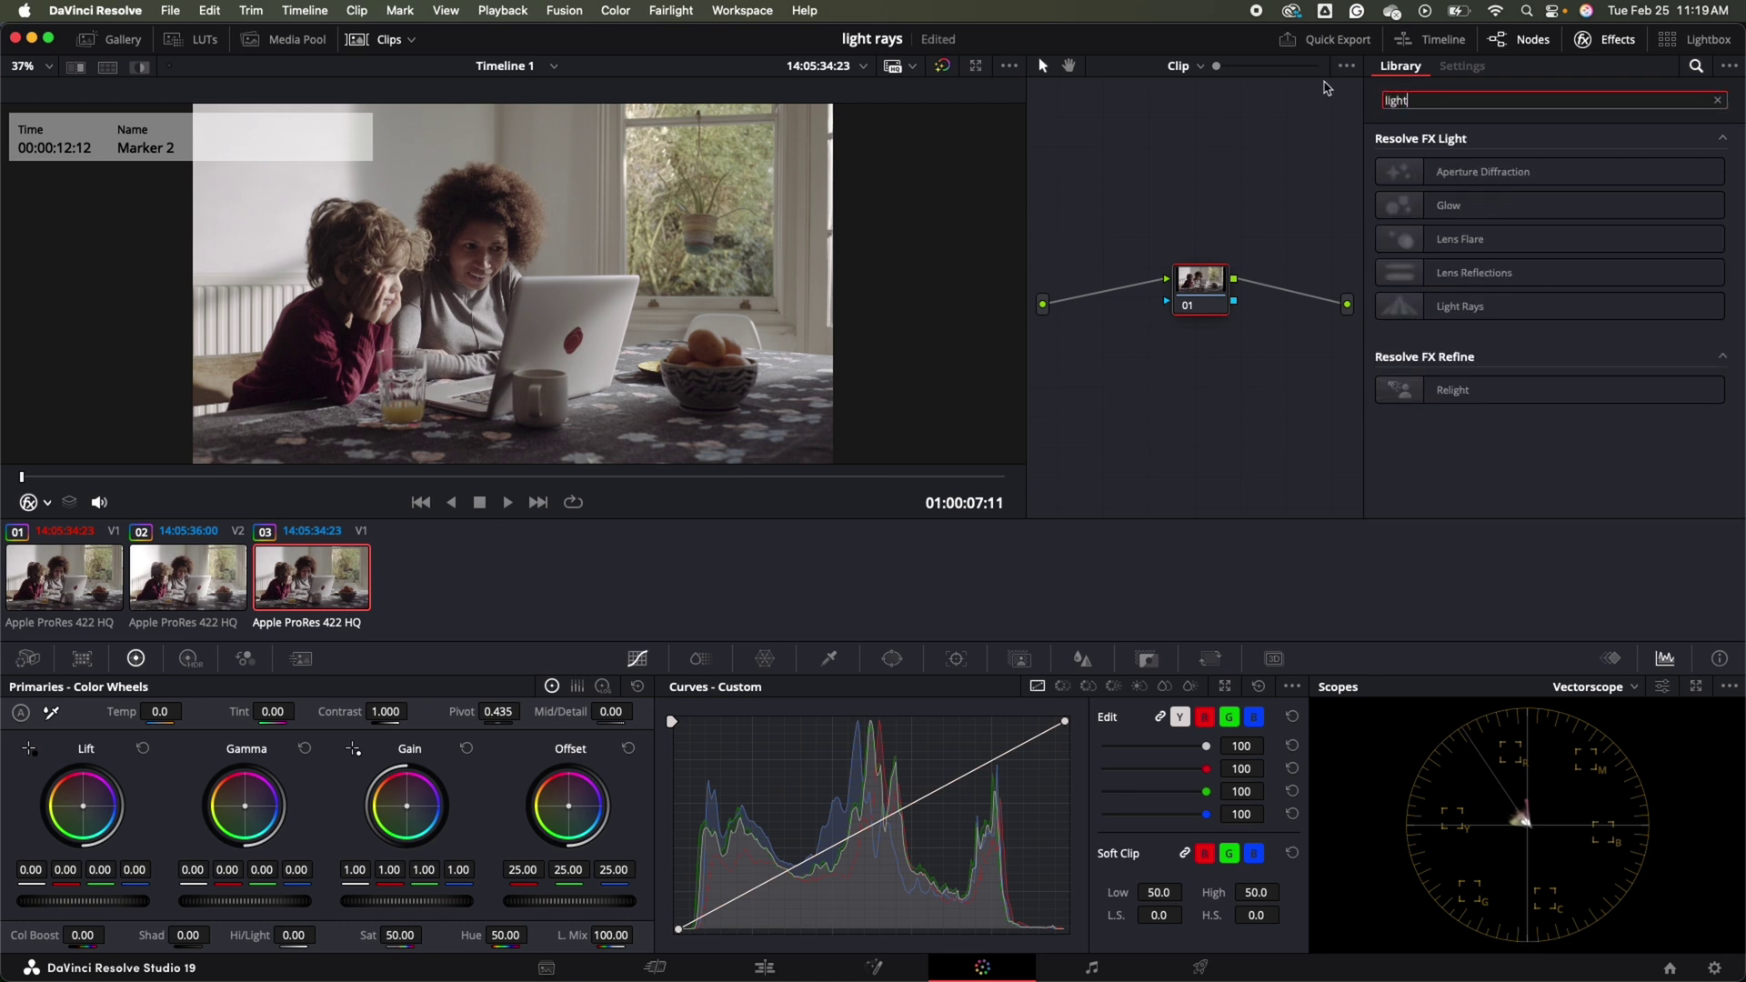
- Drop Light Rays onto node 01 and scrub through the clip to review the rays
{"action": "left_click_drag", "start_coordinate": [1455, 306], "coordinate": [1202, 300]}
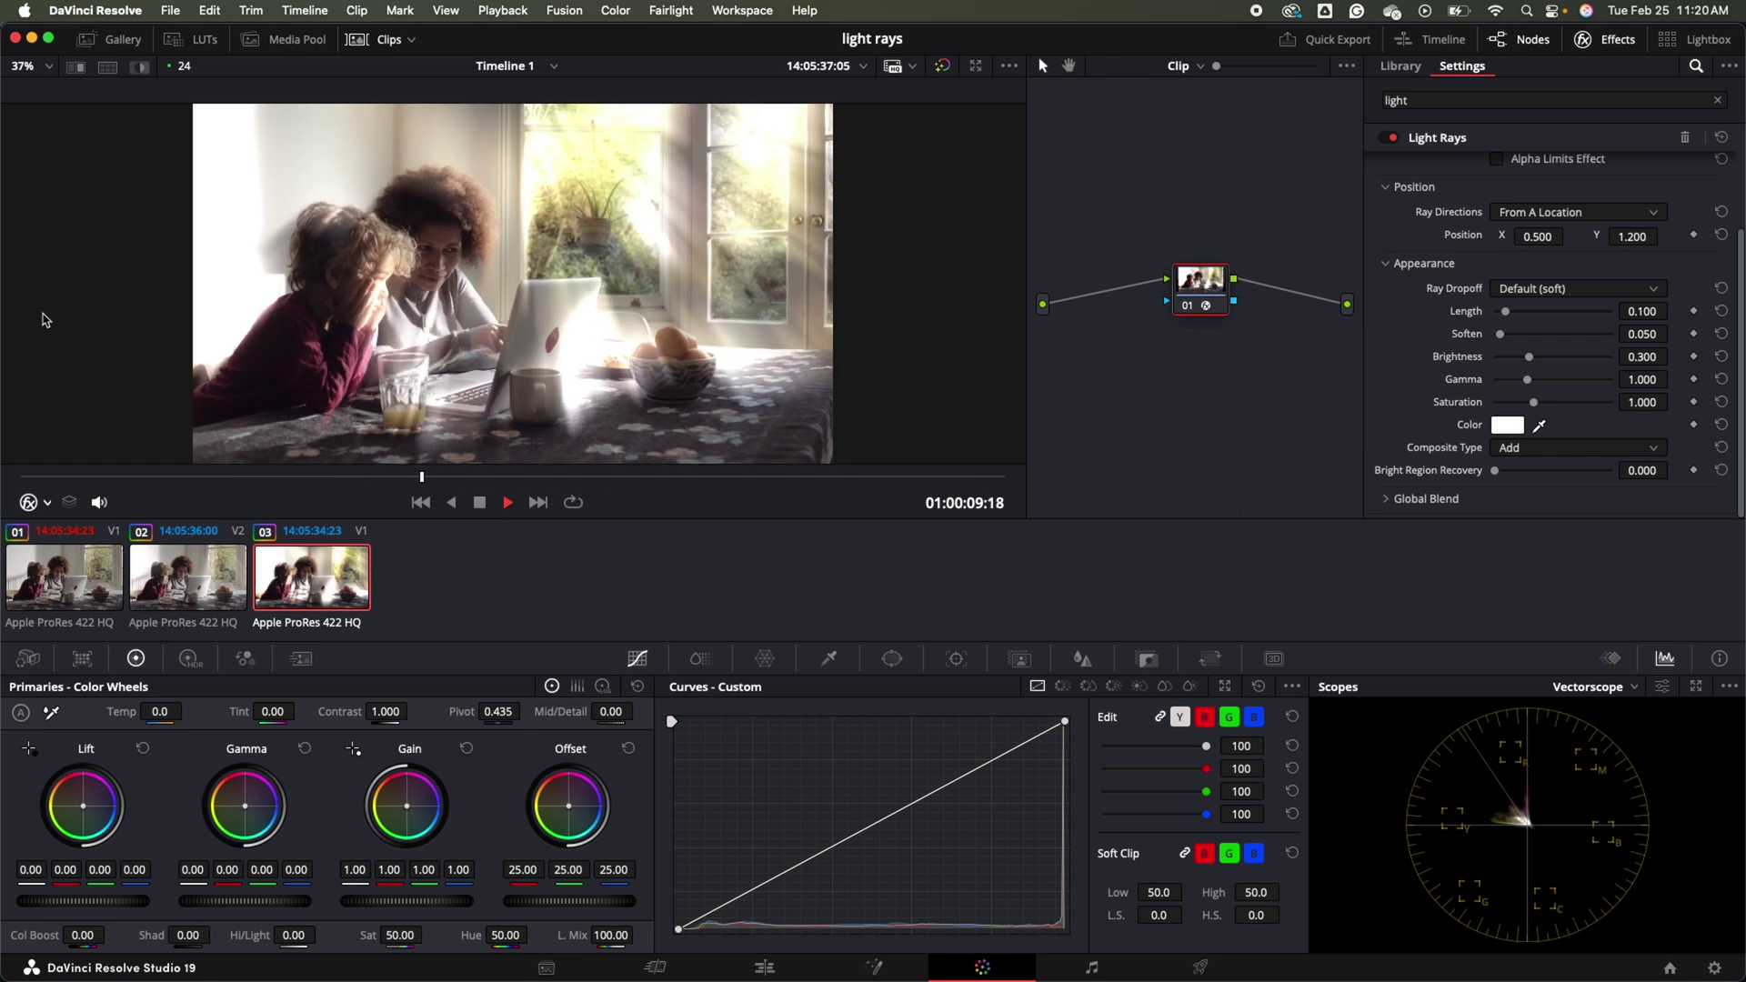
{"action": "key", "text": "space"}
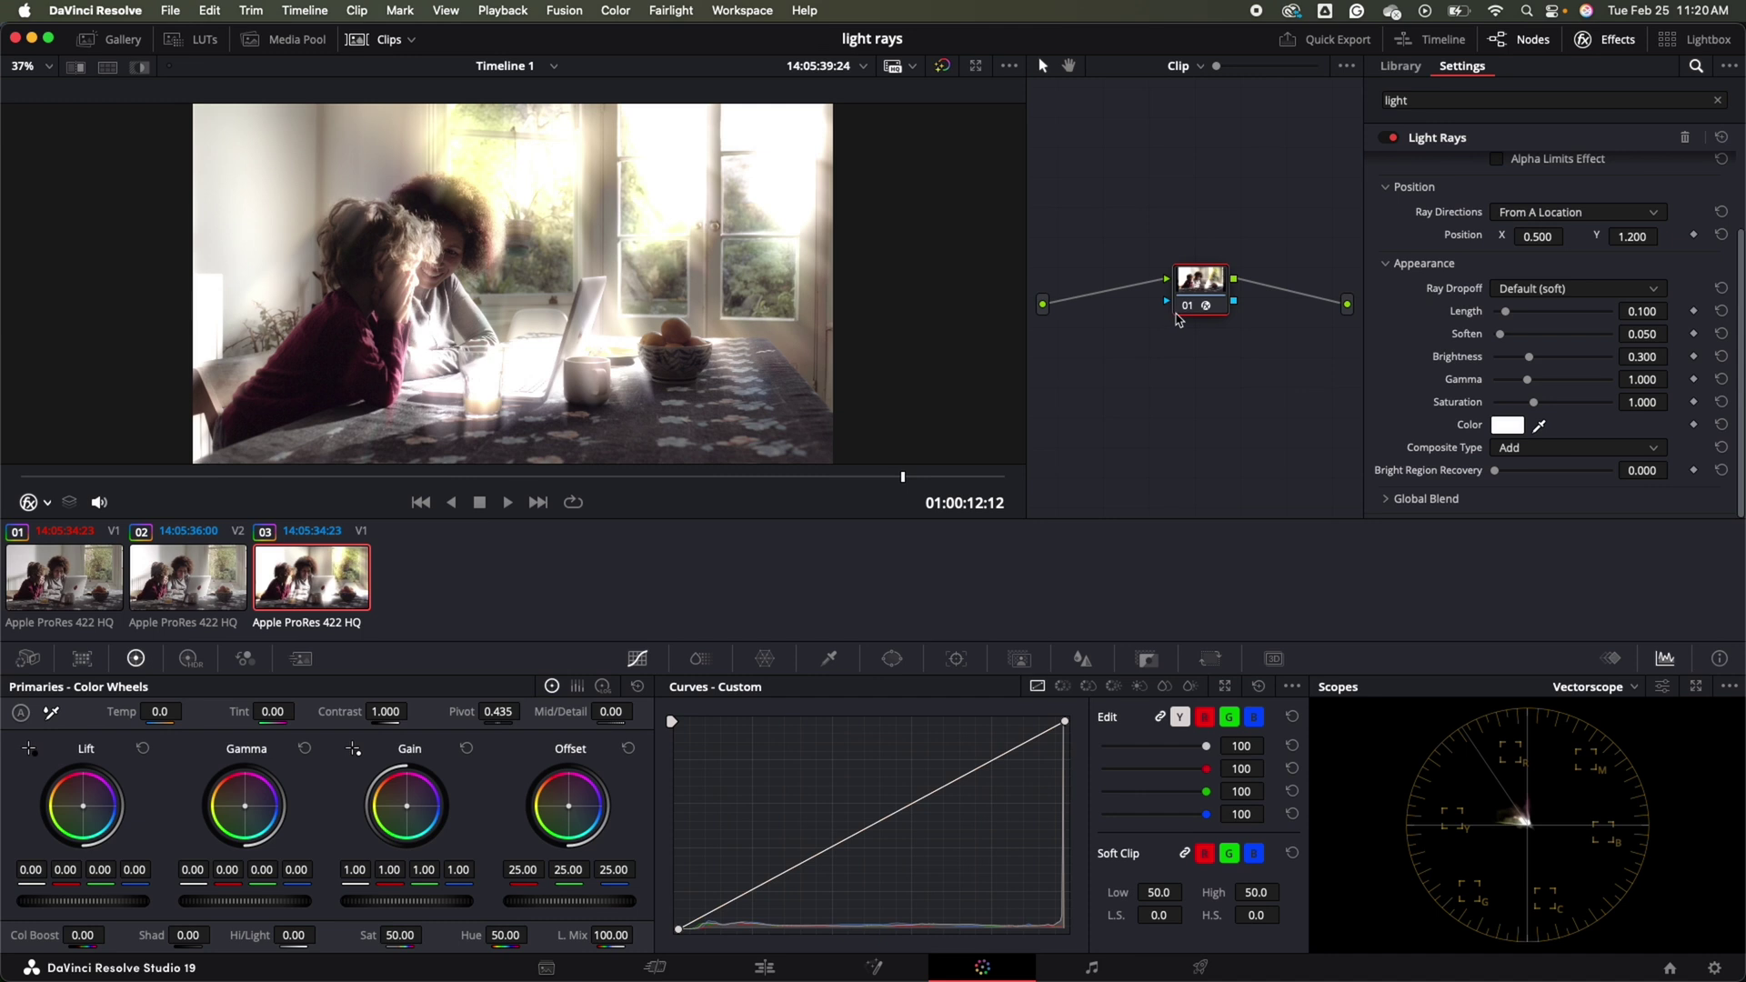
{"action": "left_click_drag", "start_coordinate": [781, 477], "coordinate": [678, 162]}
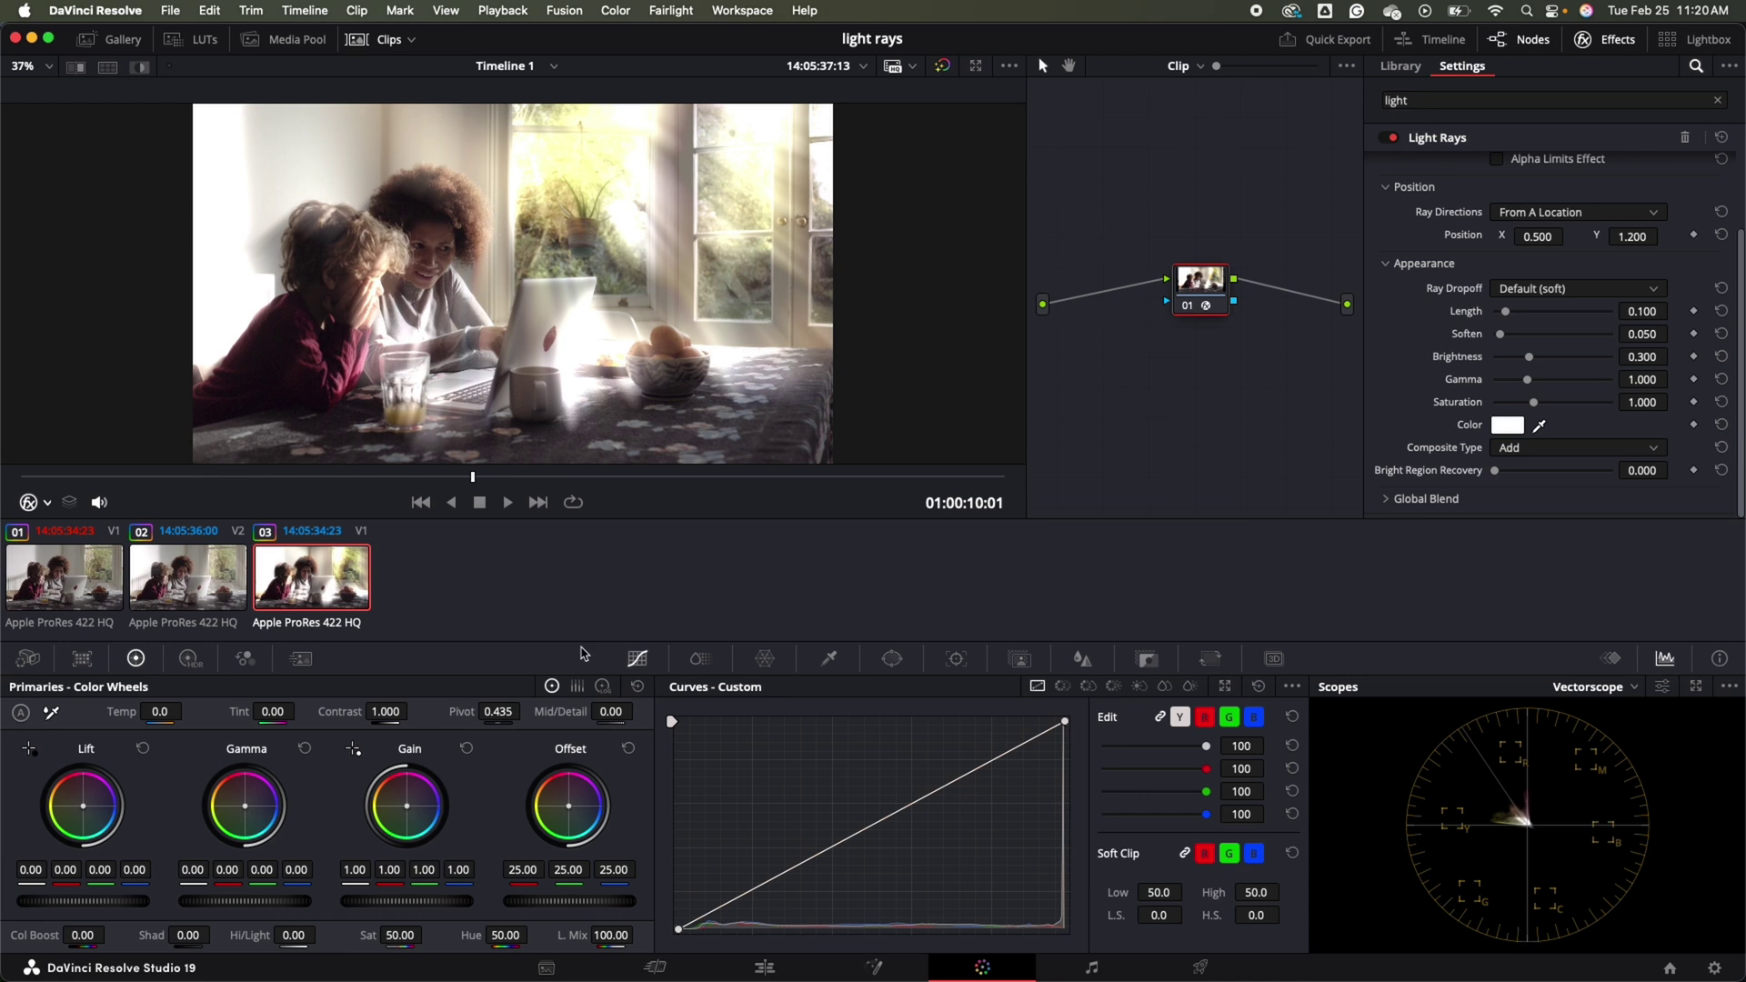
{"action": "left_click_drag", "start_coordinate": [500, 481], "coordinate": [515, 372]}
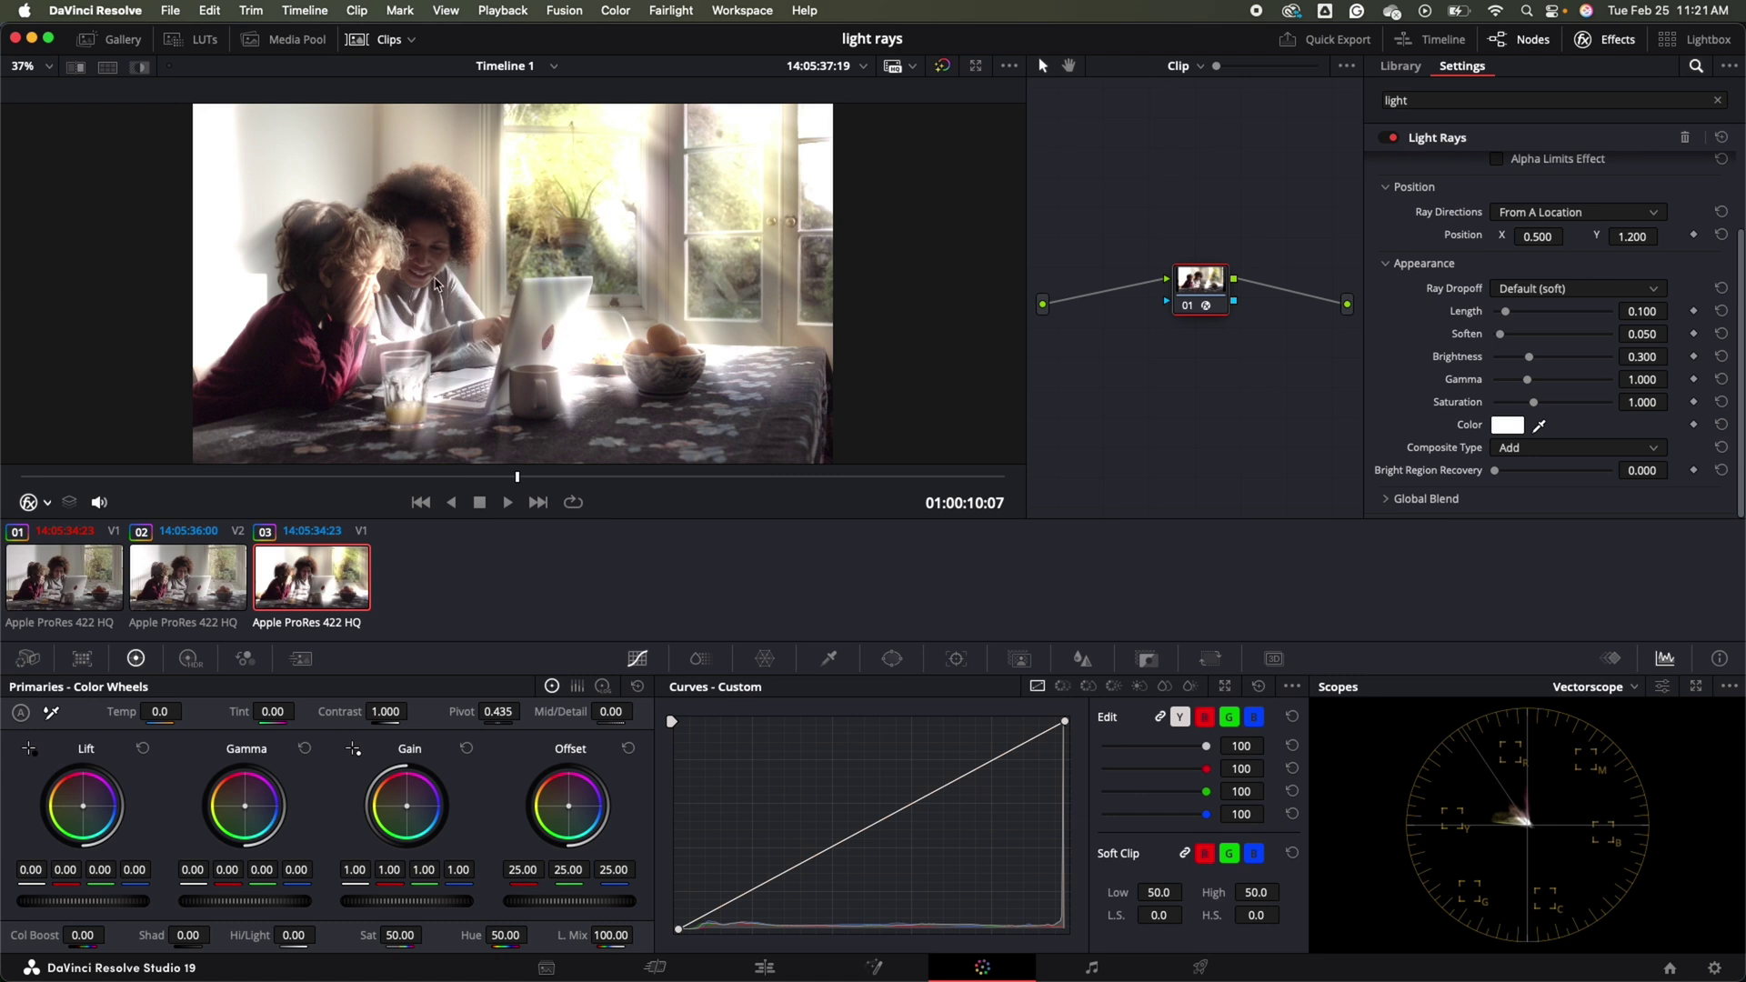
- Add serial node 02 after node 01 and search the effects for 'dep'
{"action": "left_click", "coordinate": [1208, 299]}
{"action": "key", "text": "alt+s"}
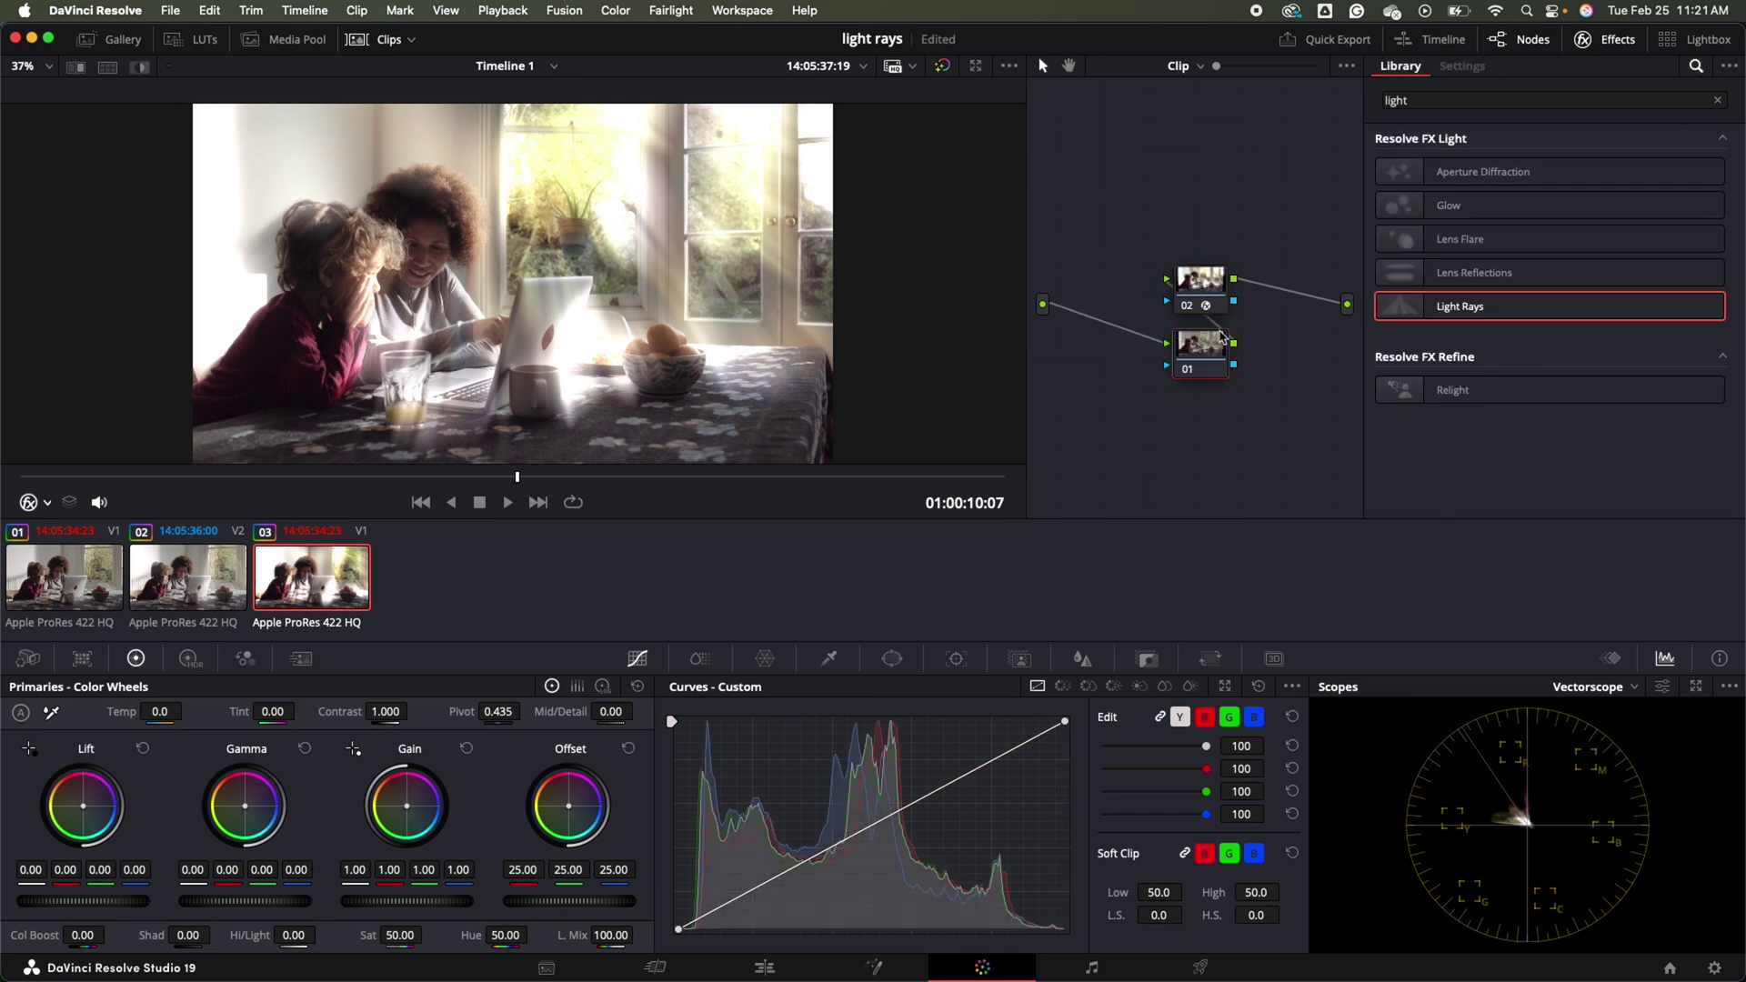
{"action": "left_click", "coordinate": [1446, 98]}
{"action": "key", "text": "BackSpace"}
{"action": "key", "text": "BackSpace"}
{"action": "key", "text": "BackSpace"}
{"action": "key", "text": "BackSpace"}
{"action": "key", "text": "BackSpace"}
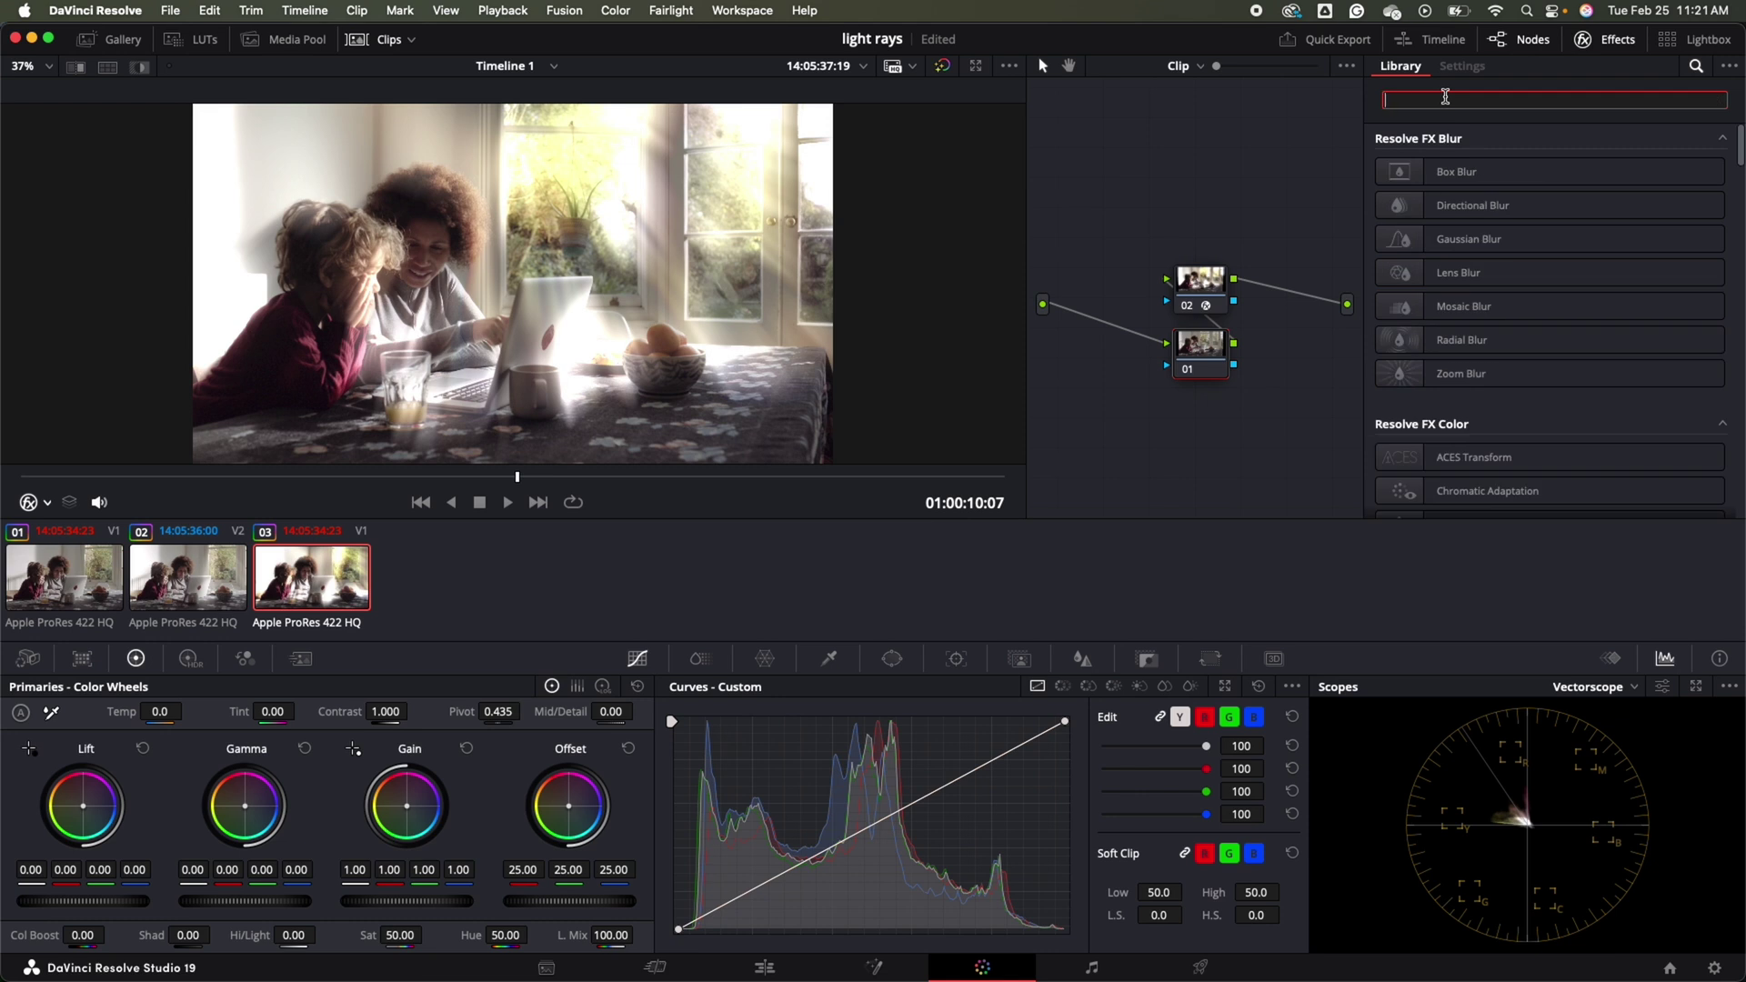
{"action": "type", "text": "depth"}
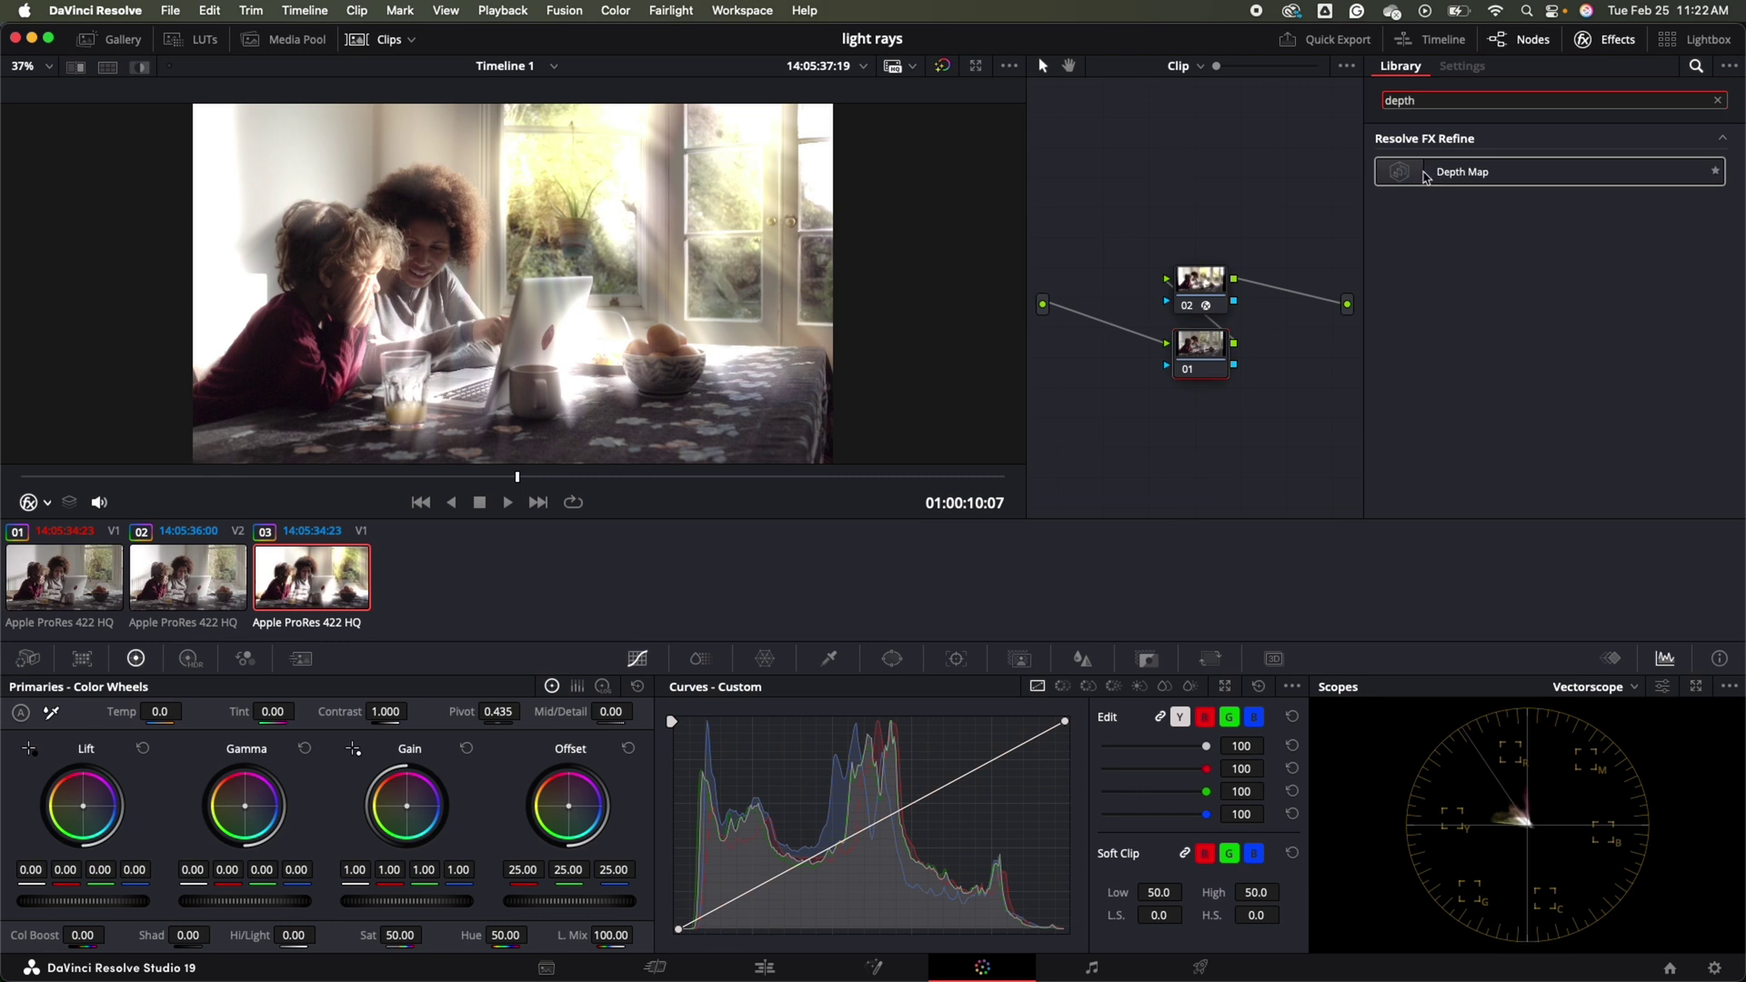
- Put an inverted Depth Map on node 02 with its preview off, then go to the Edit page
{"action": "left_click_drag", "start_coordinate": [1425, 177], "coordinate": [1196, 357]}
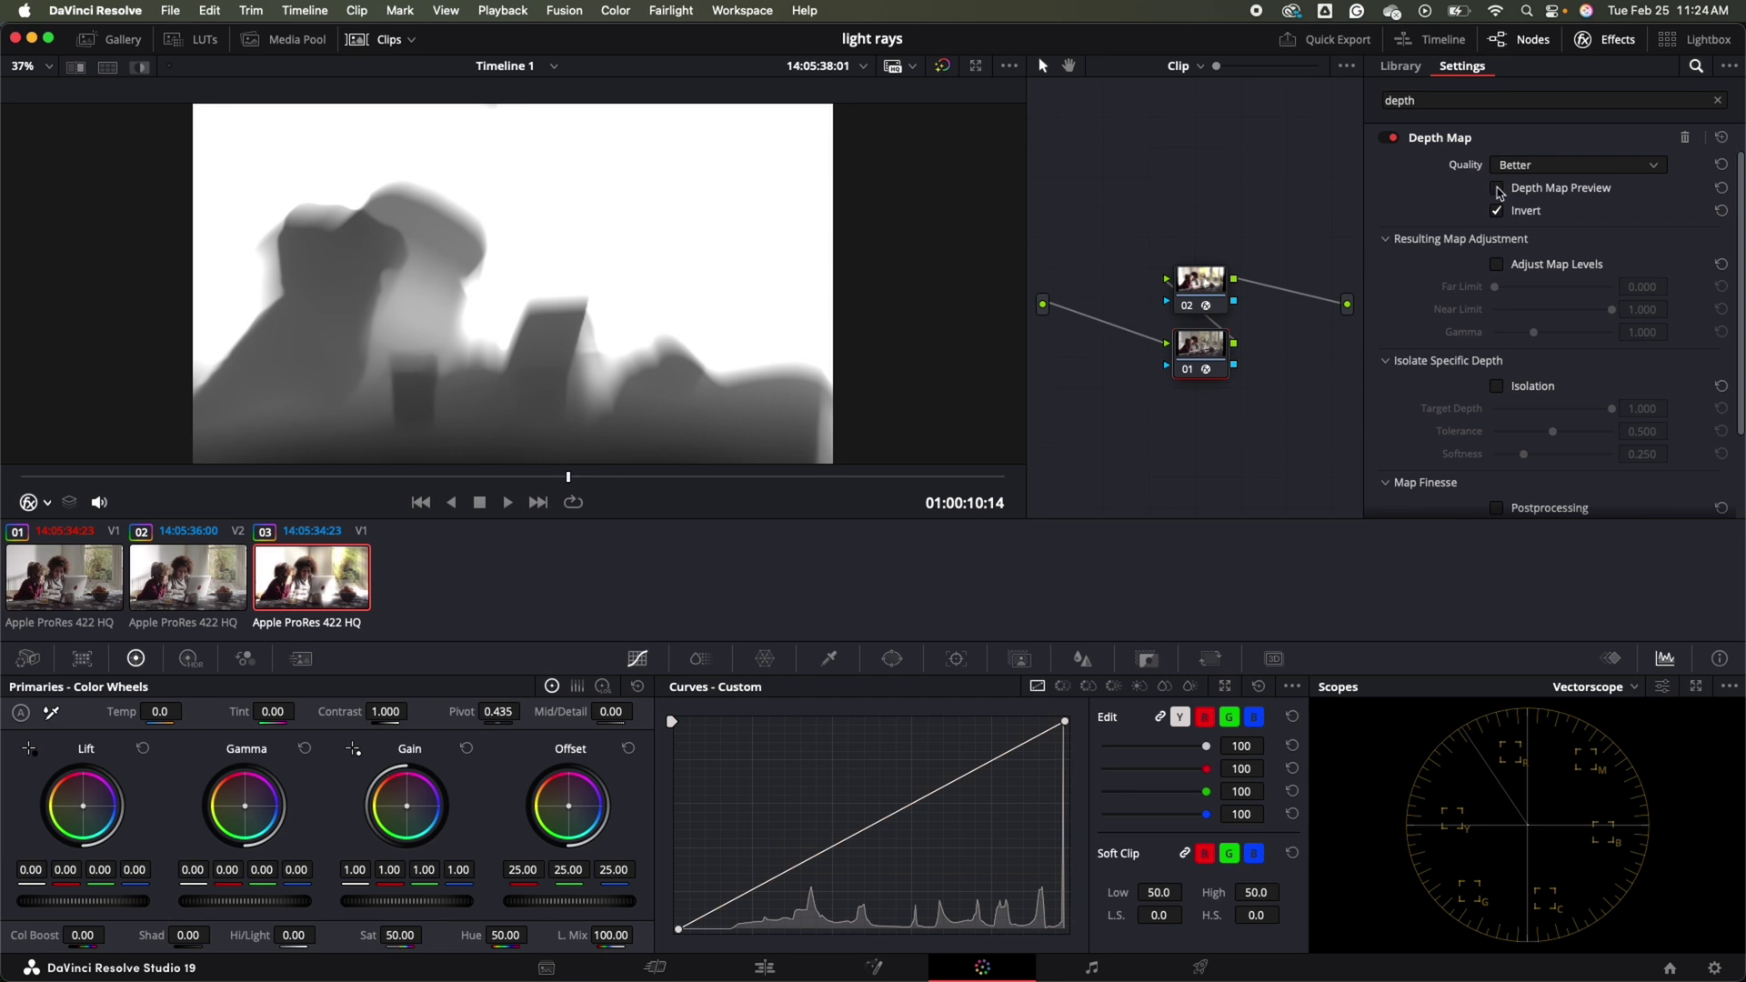
{"action": "left_click", "coordinate": [1497, 189]}
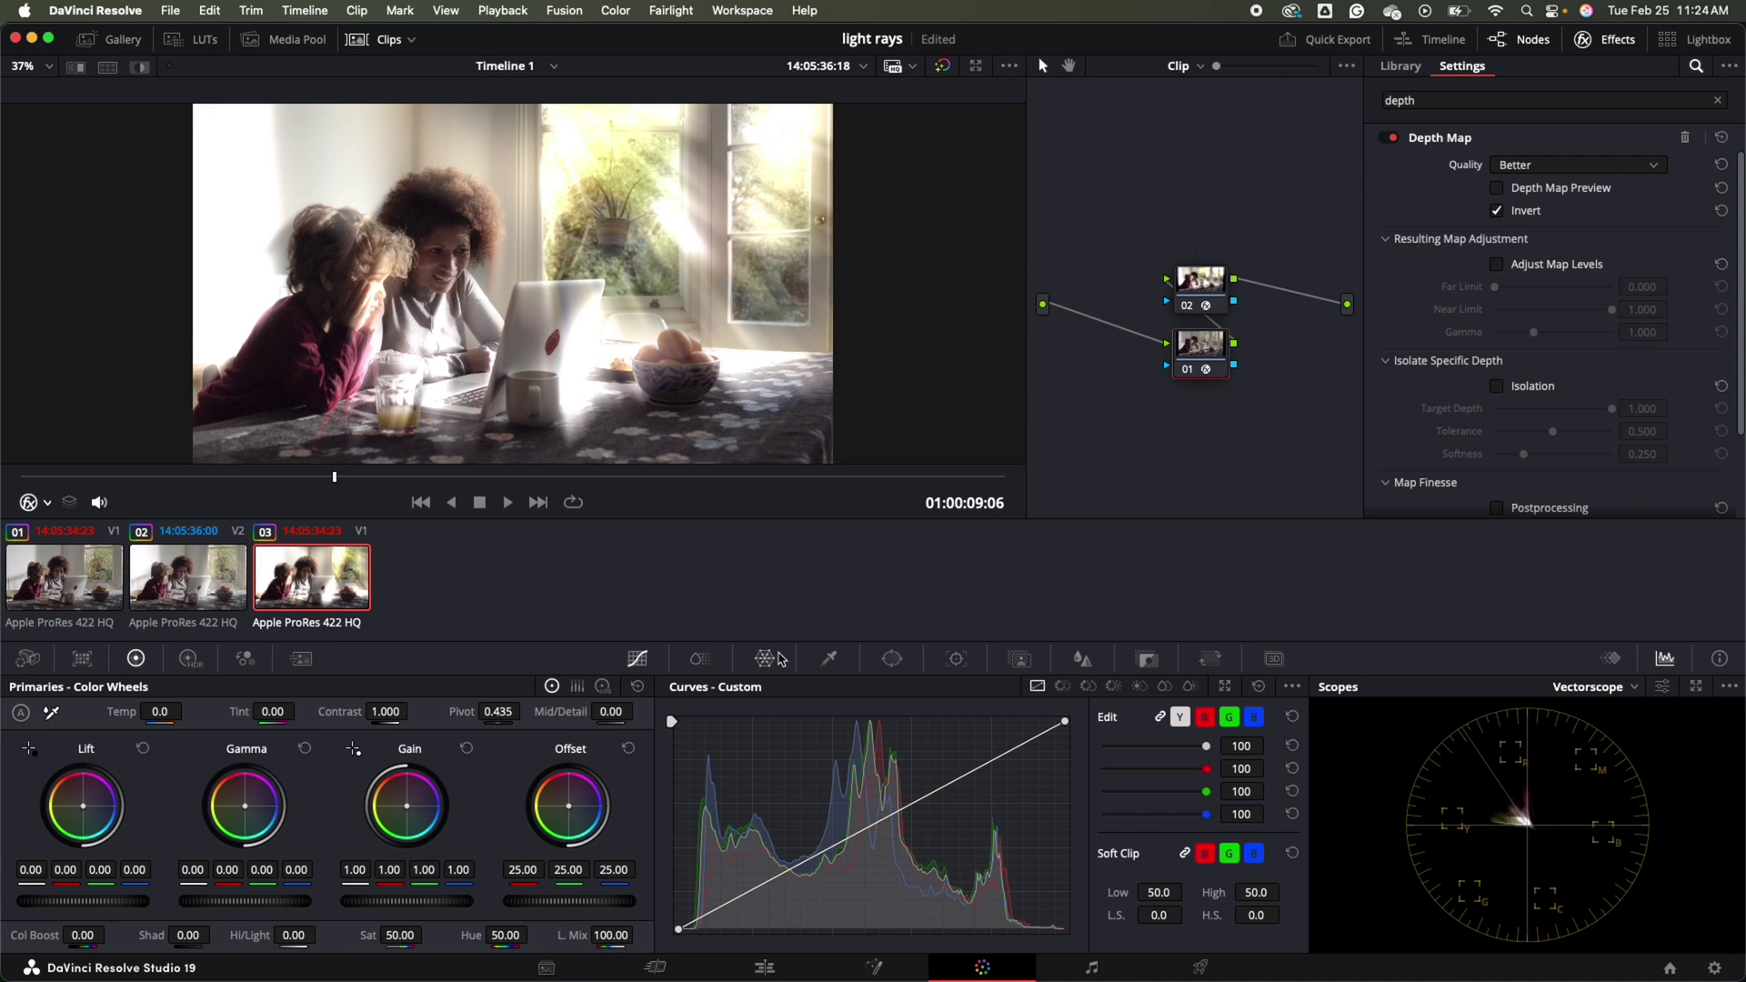
{"action": "left_click", "coordinate": [765, 968]}
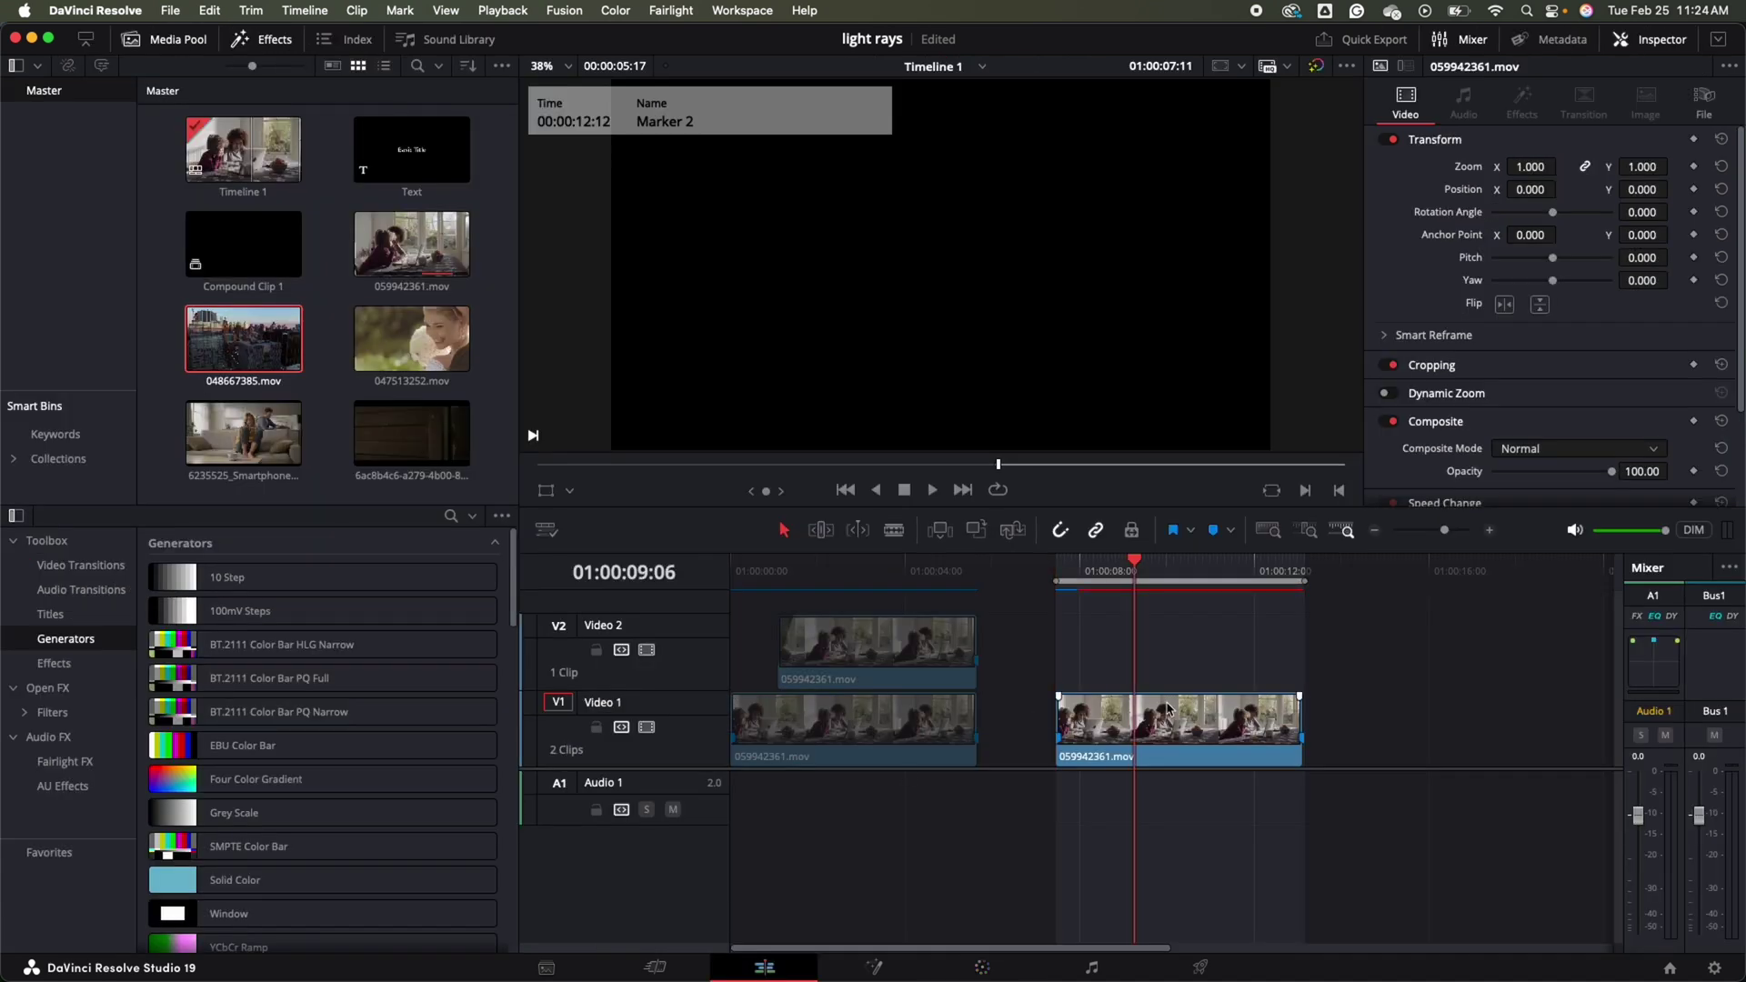
- Look through the V1 clip's options and the render cache choices, leaving everything unchanged
{"action": "left_click", "coordinate": [1155, 727]}
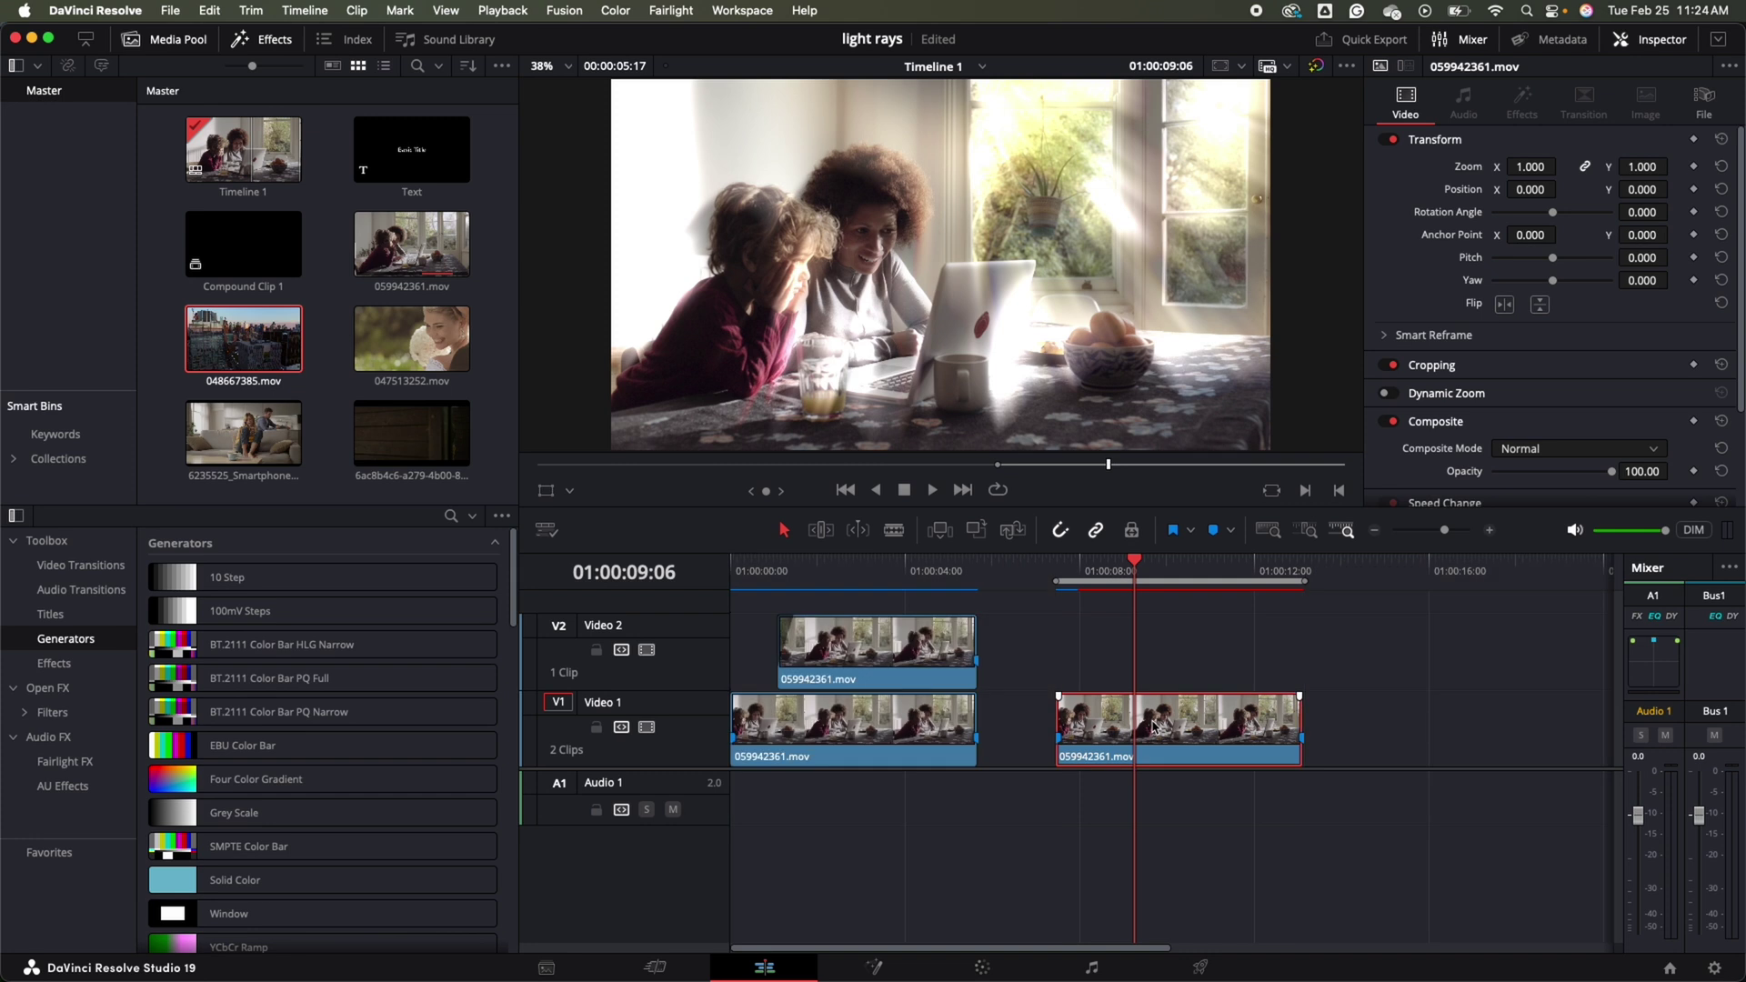
{"action": "right_click", "coordinate": [1153, 727]}
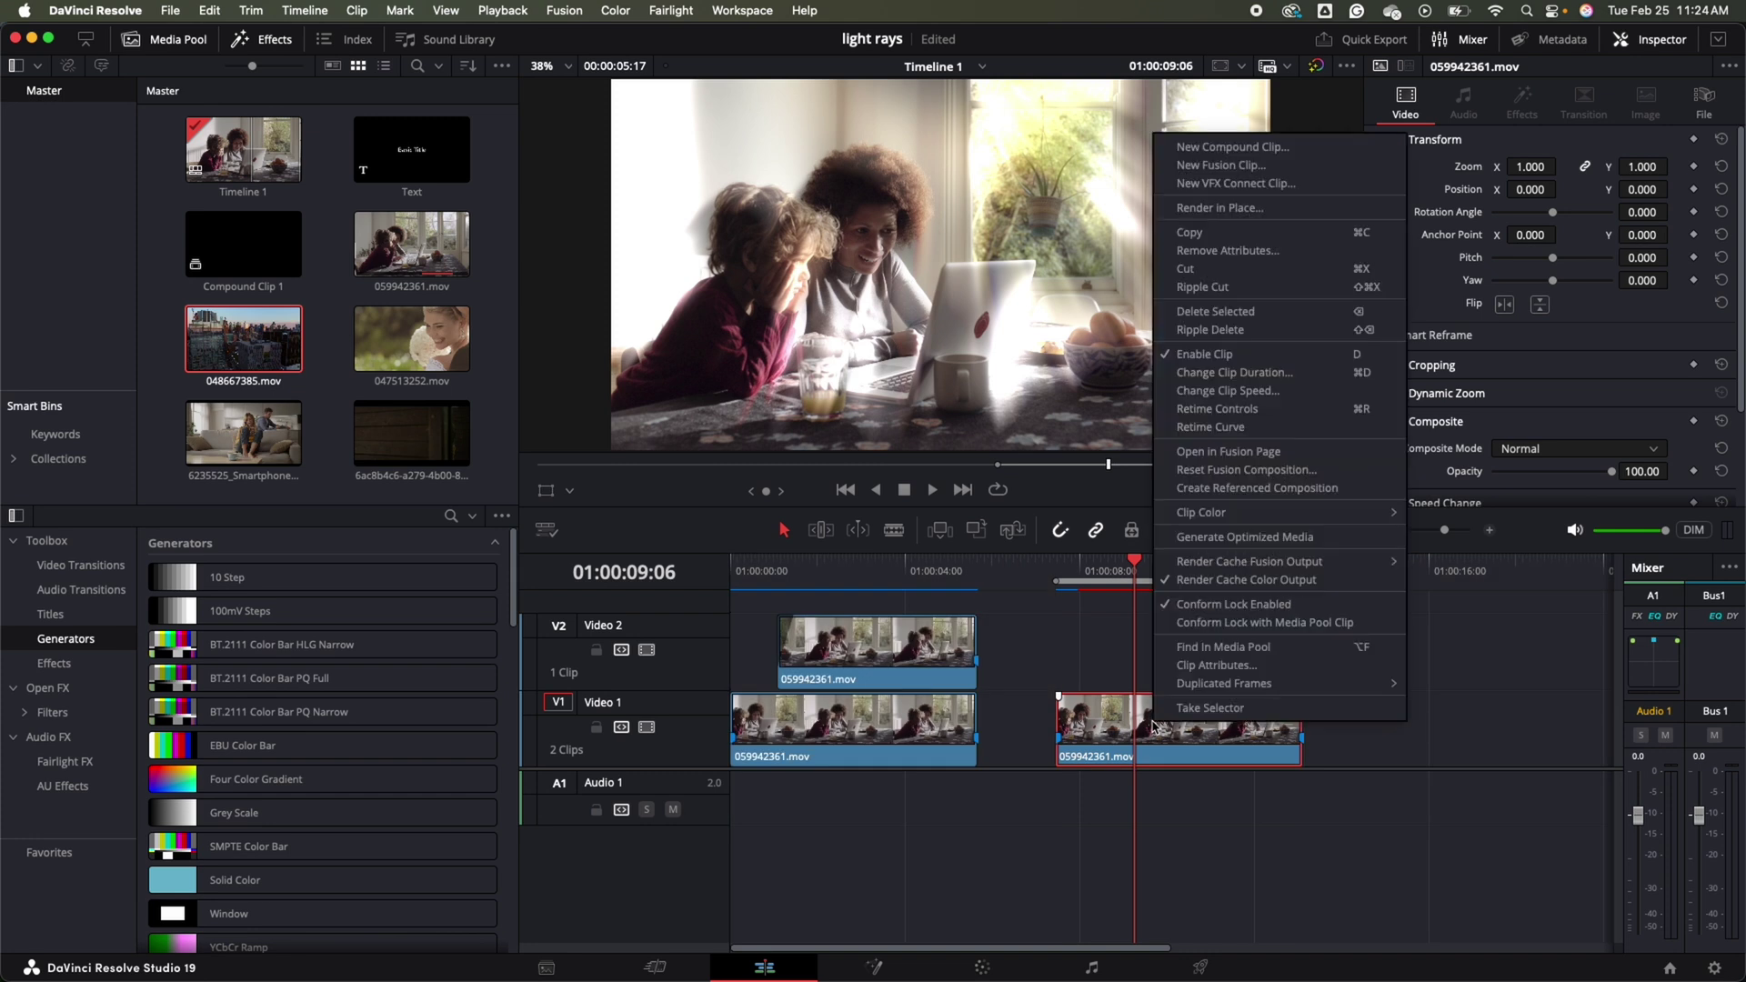
{"action": "left_click", "coordinate": [1235, 604]}
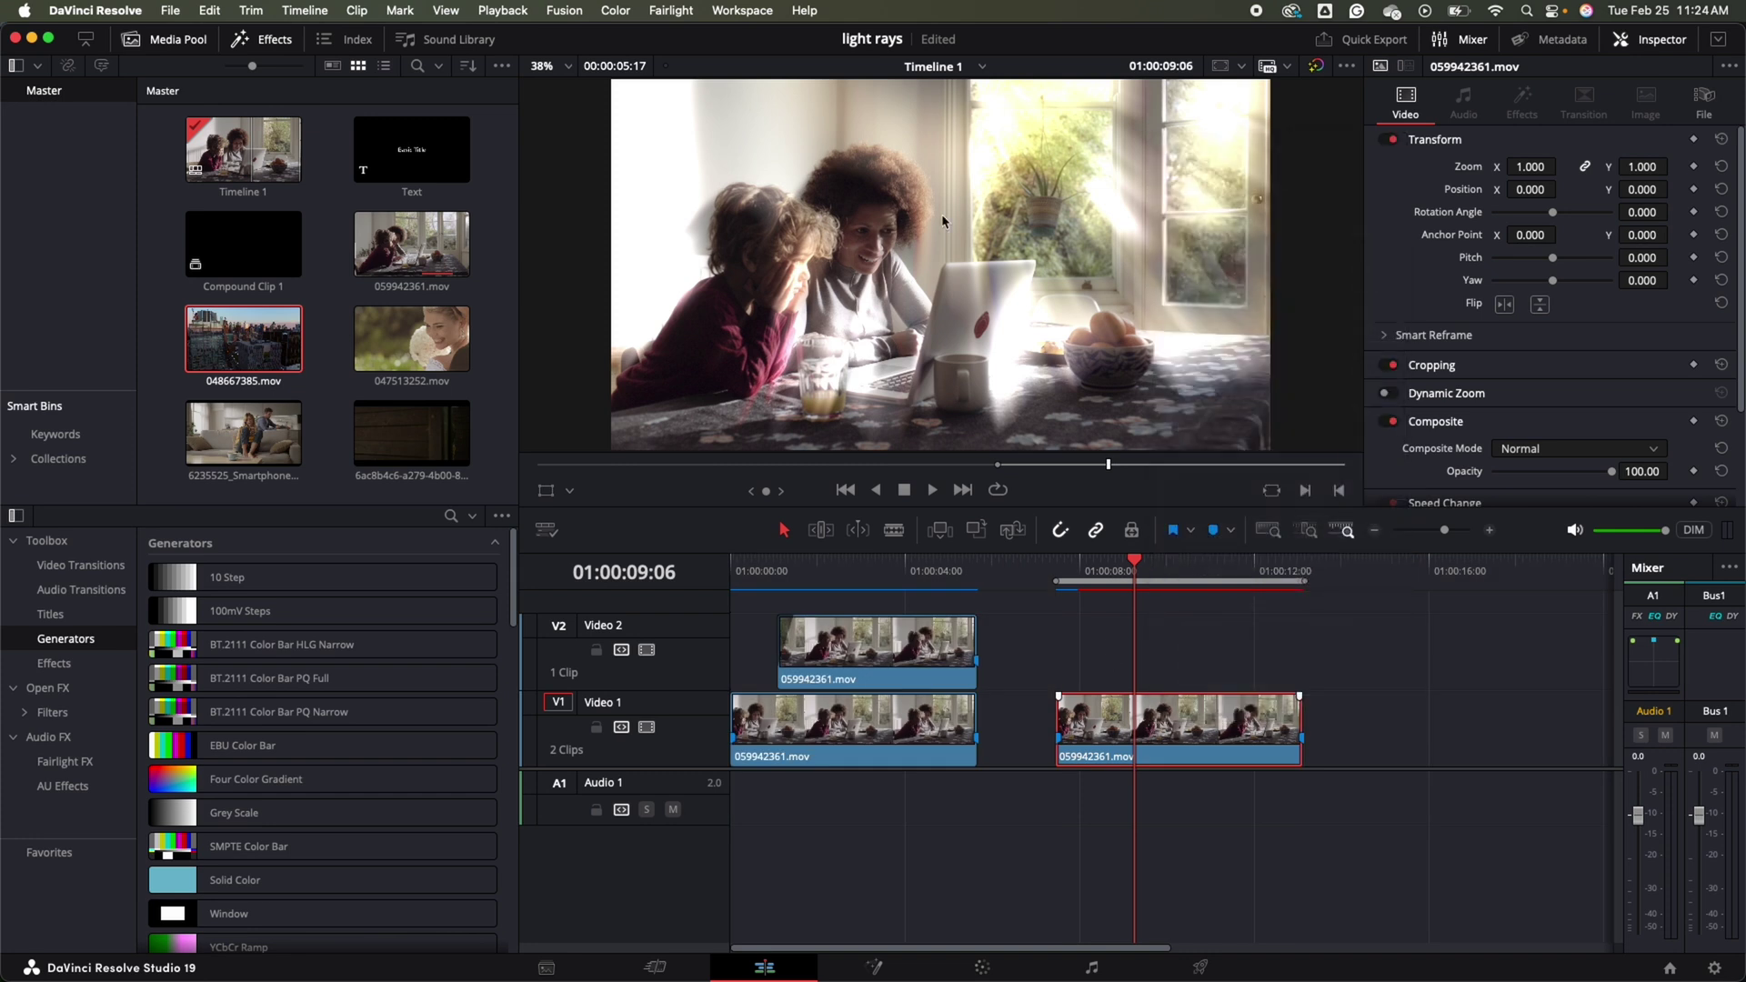
{"action": "left_click", "coordinate": [505, 10]}
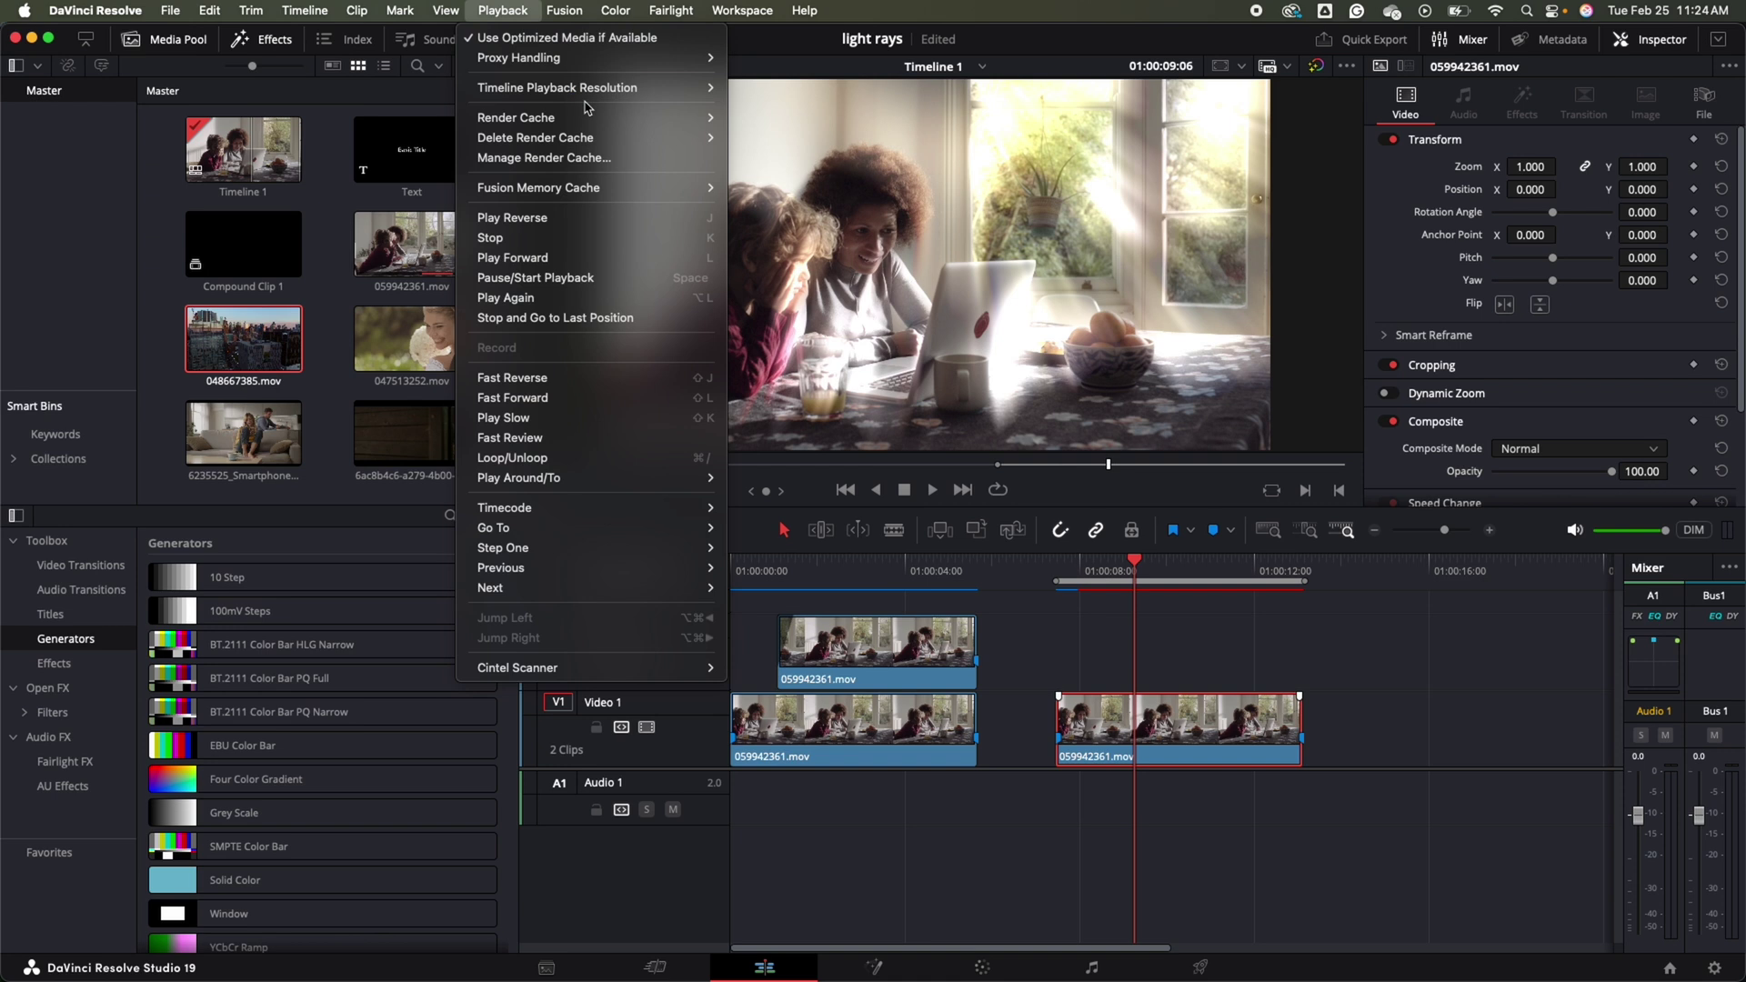
{"action": "mouse_move", "coordinate": [658, 114]}
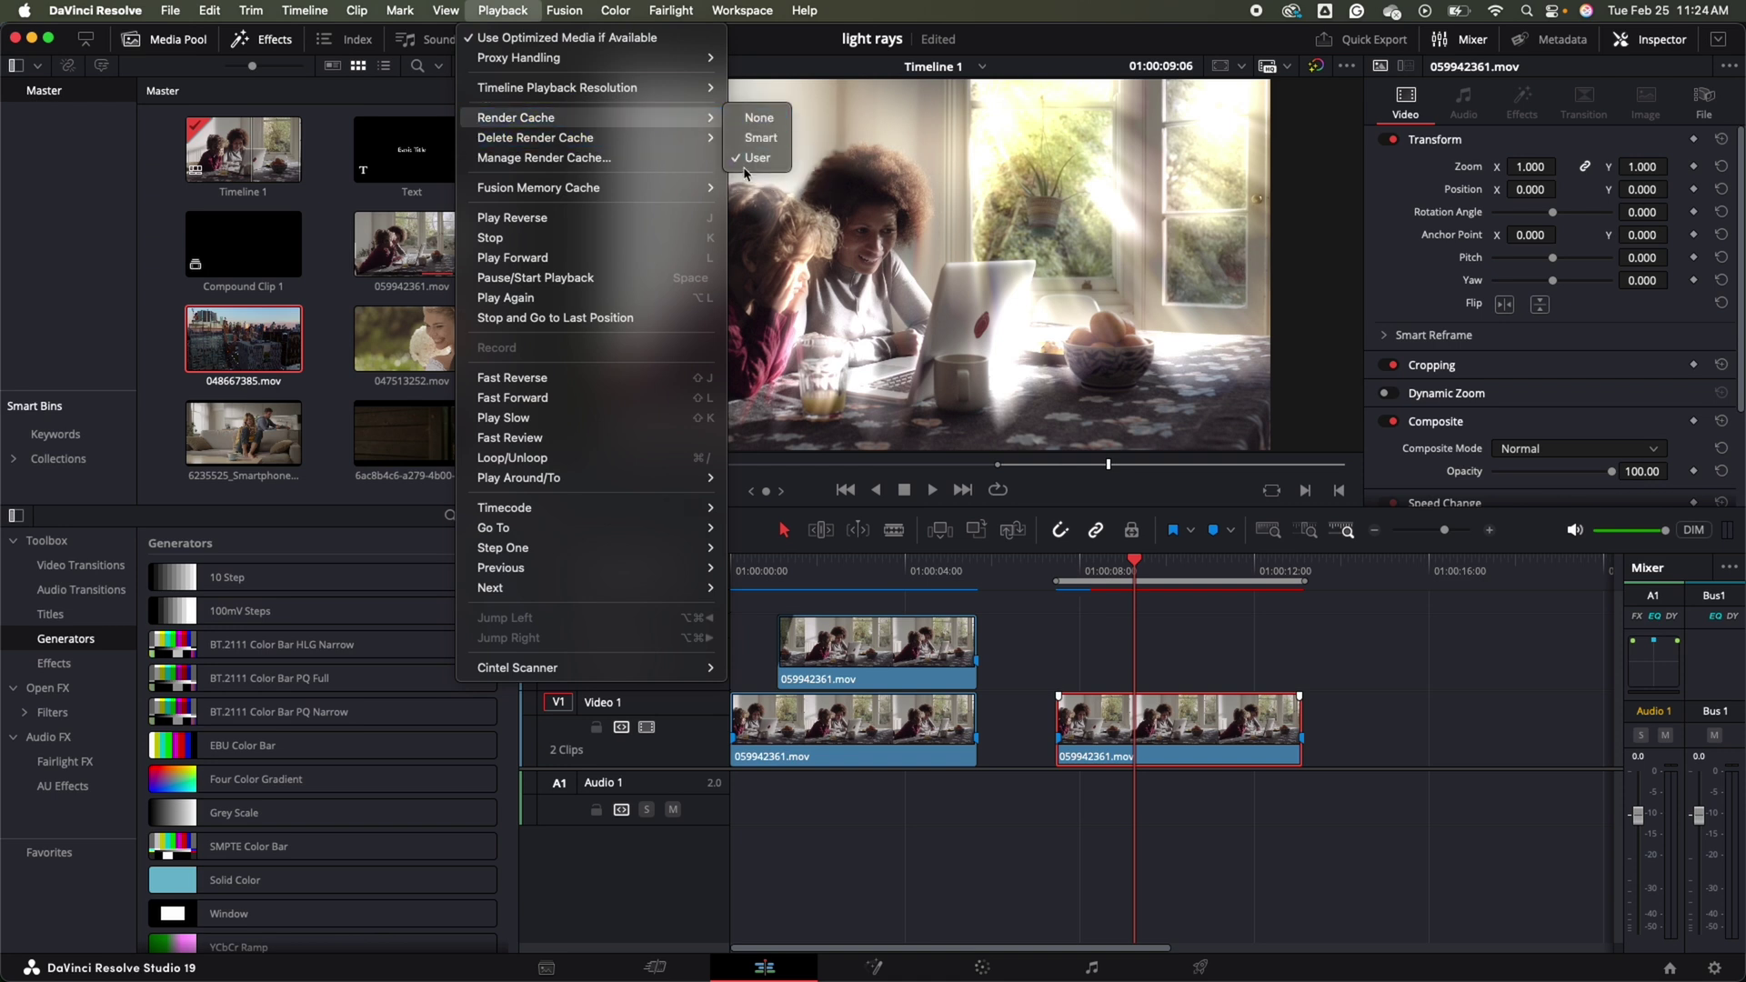
{"action": "left_click", "coordinate": [966, 620]}
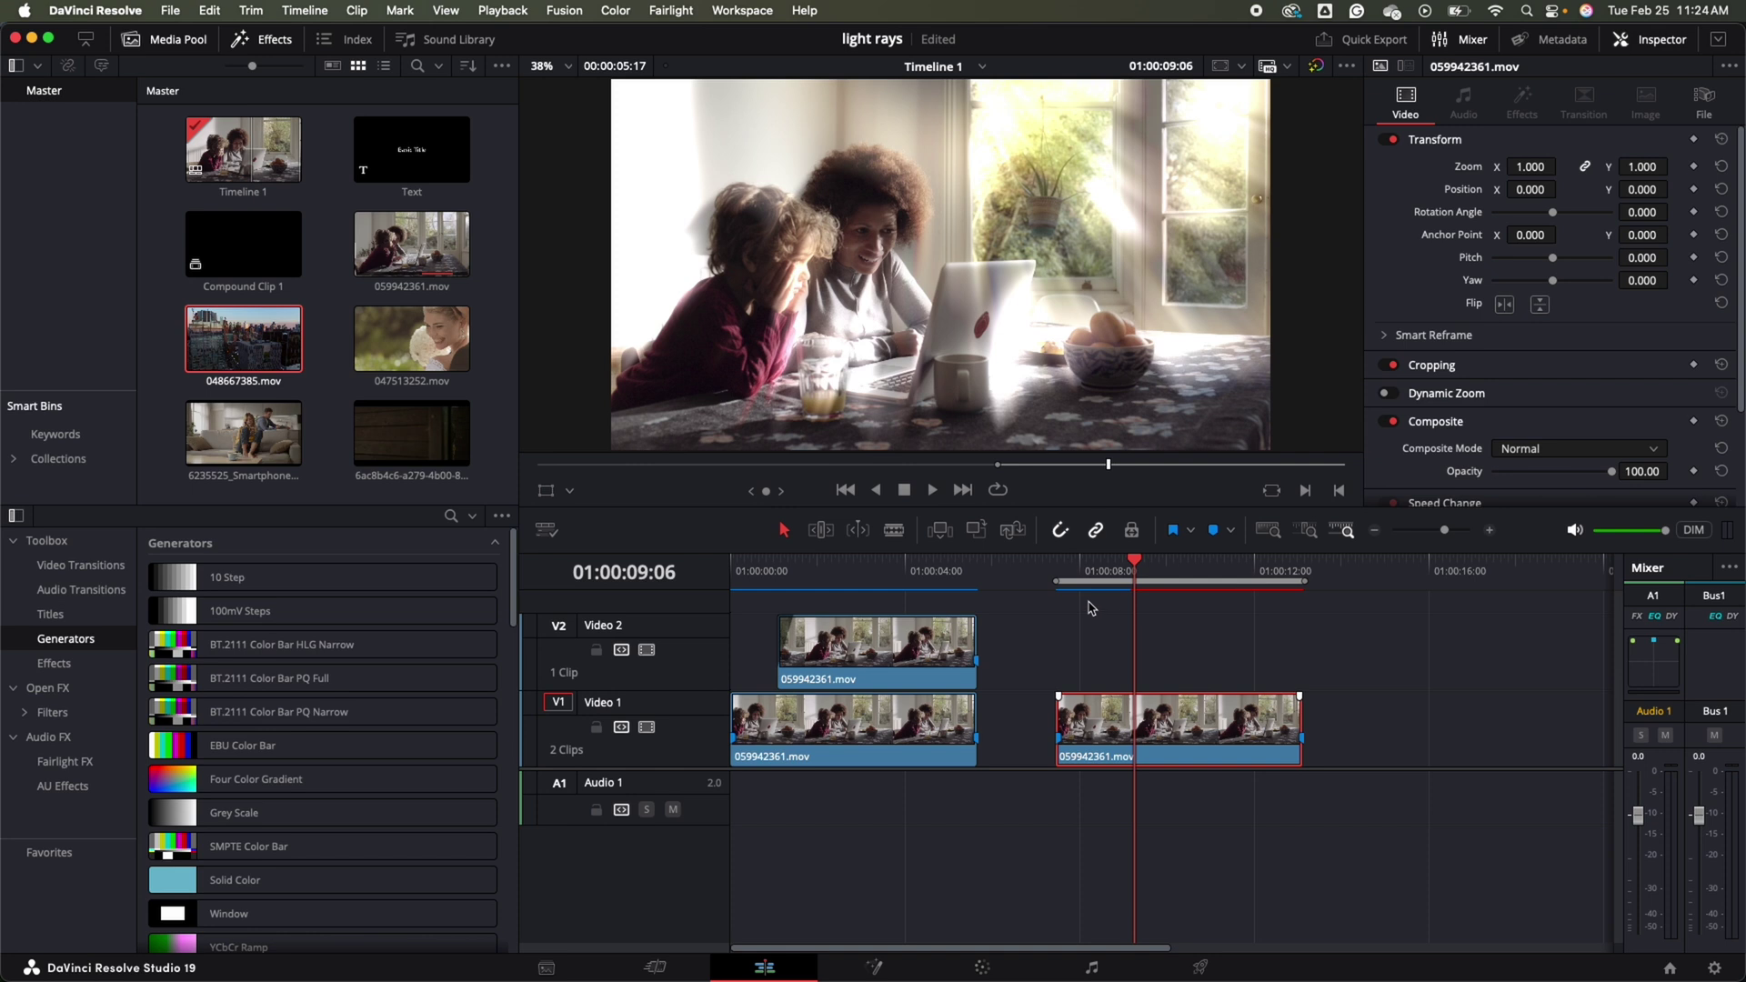
- Play the timeline from 01:00:07:11 to review the light rays
{"action": "key", "text": "space"}
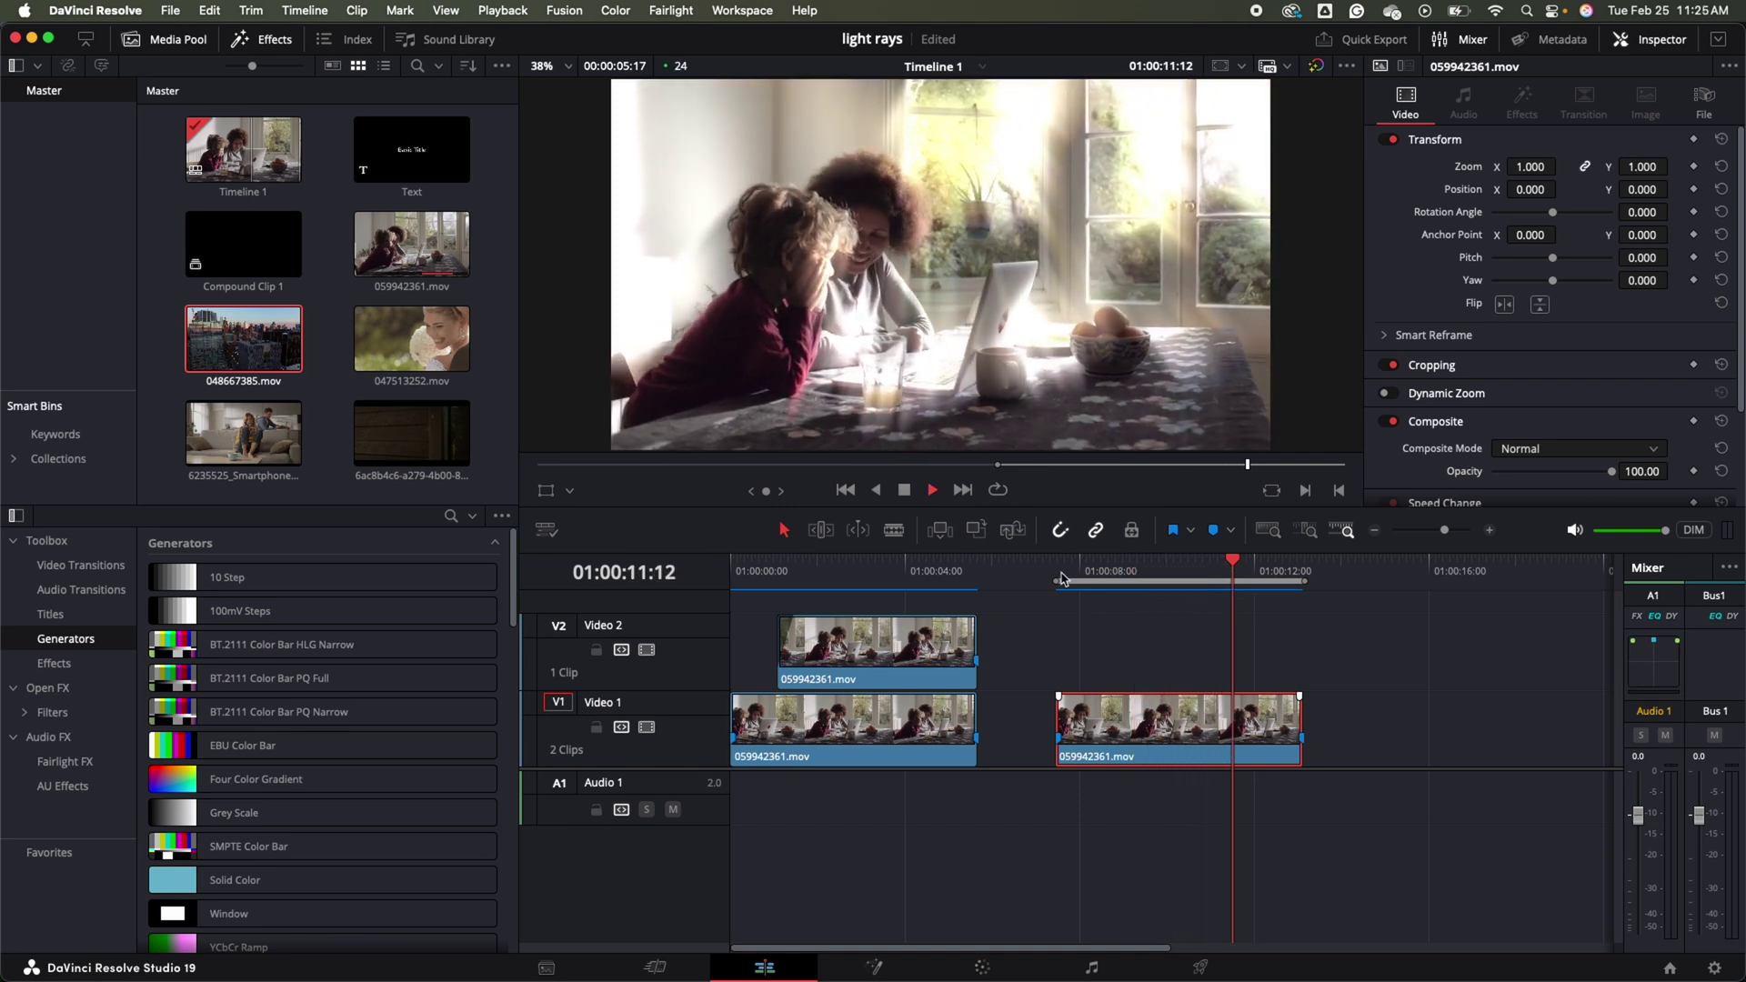
{"action": "left_click", "coordinate": [1128, 571]}
{"action": "left_click", "coordinate": [1058, 571]}
{"action": "key", "text": "space"}
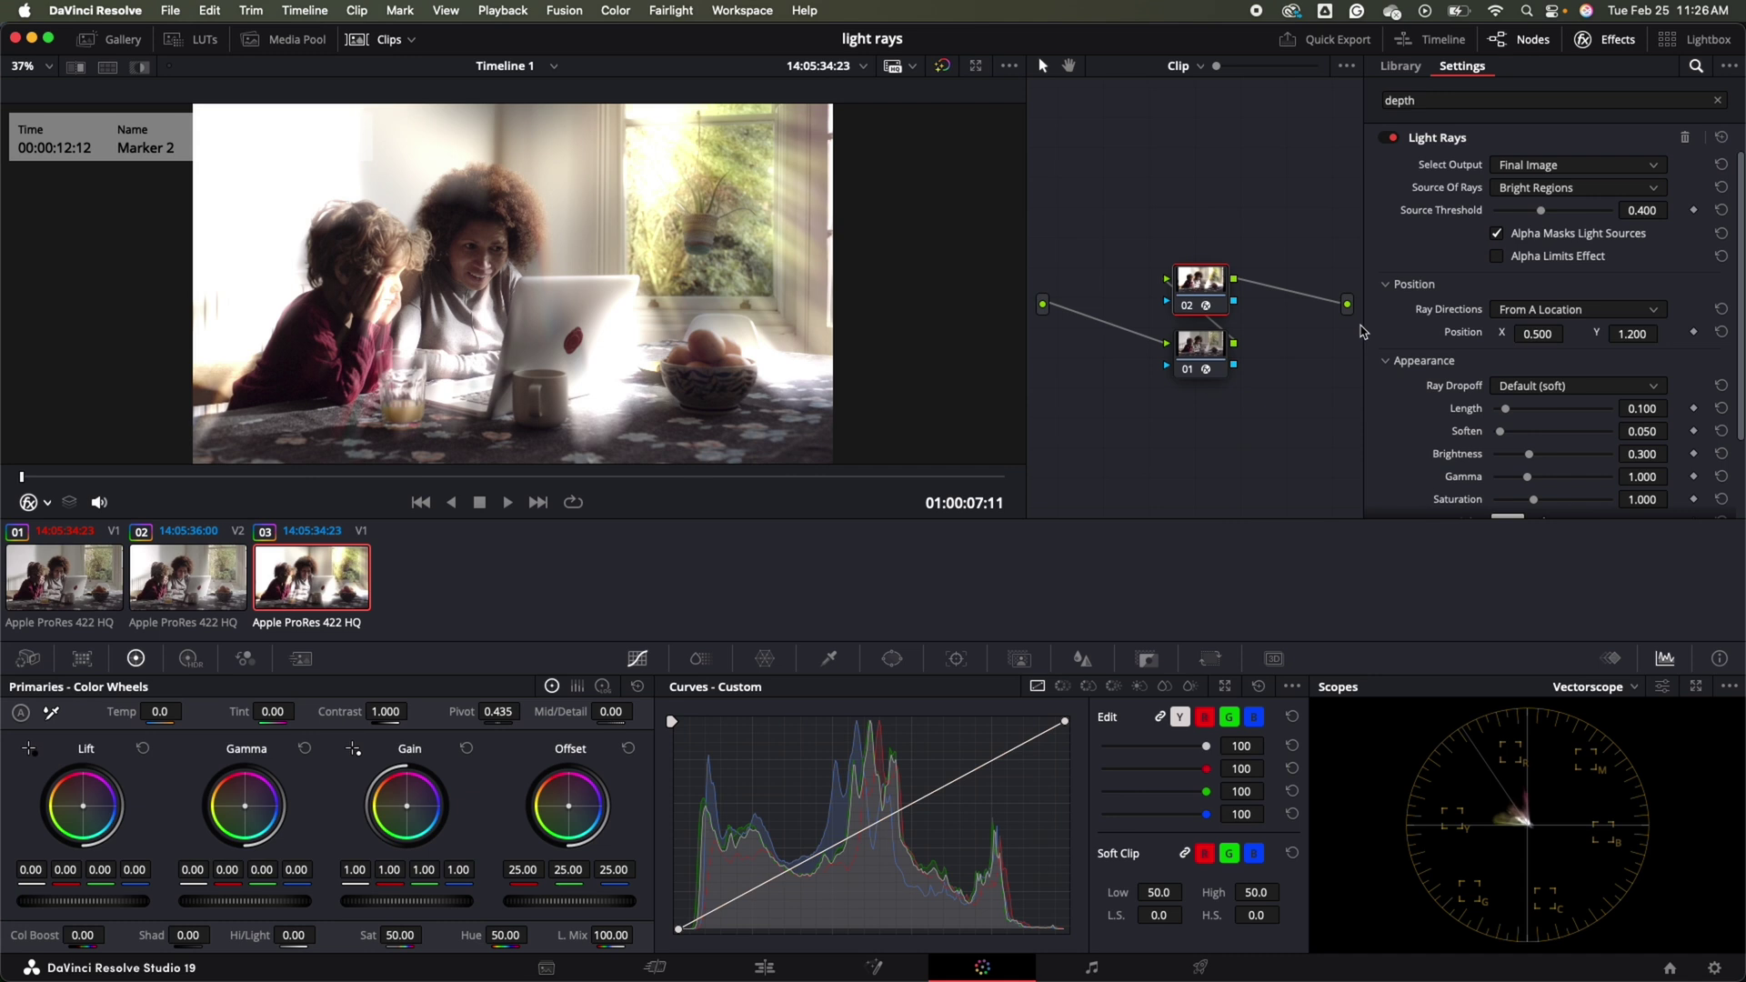
- Raise the Light Rays Source Threshold to about 0.496 and shift the ray origin to X 0.716
{"action": "scroll", "coordinate": [1458, 271], "scroll_direction": "down", "scroll_amount": 3}
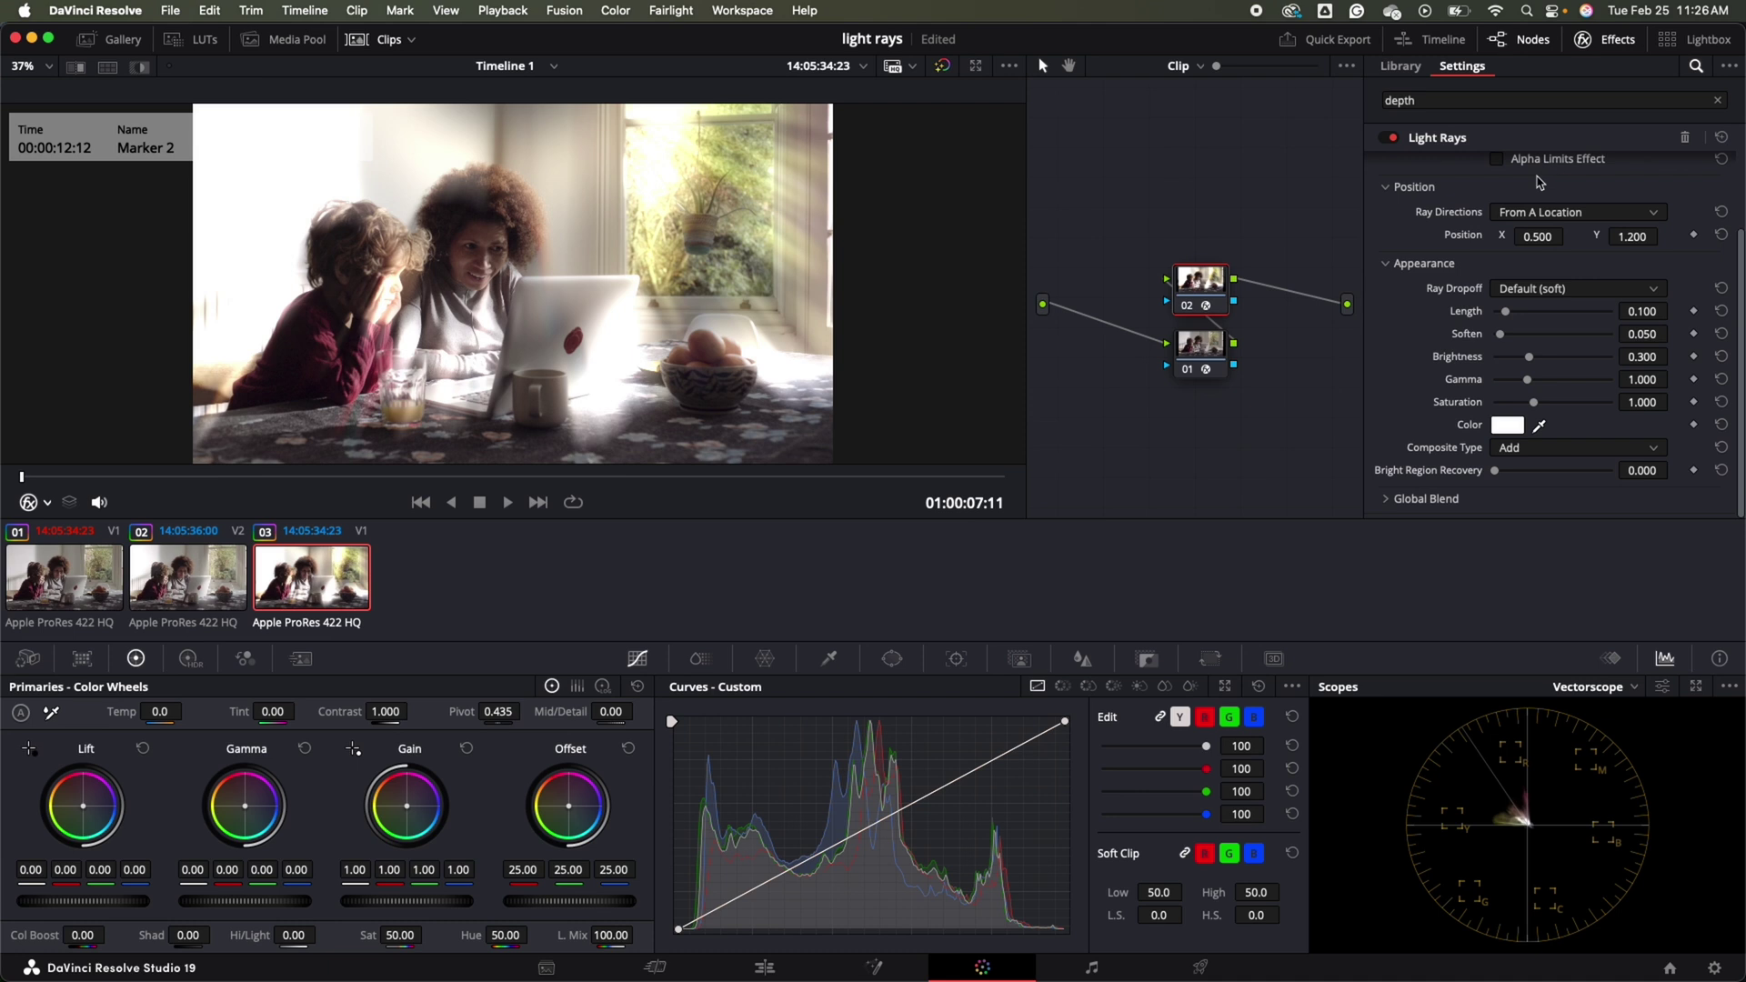
{"action": "scroll", "coordinate": [1538, 182], "scroll_direction": "up", "scroll_amount": 1}
{"action": "scroll", "coordinate": [1539, 182], "scroll_direction": "up", "scroll_amount": 3}
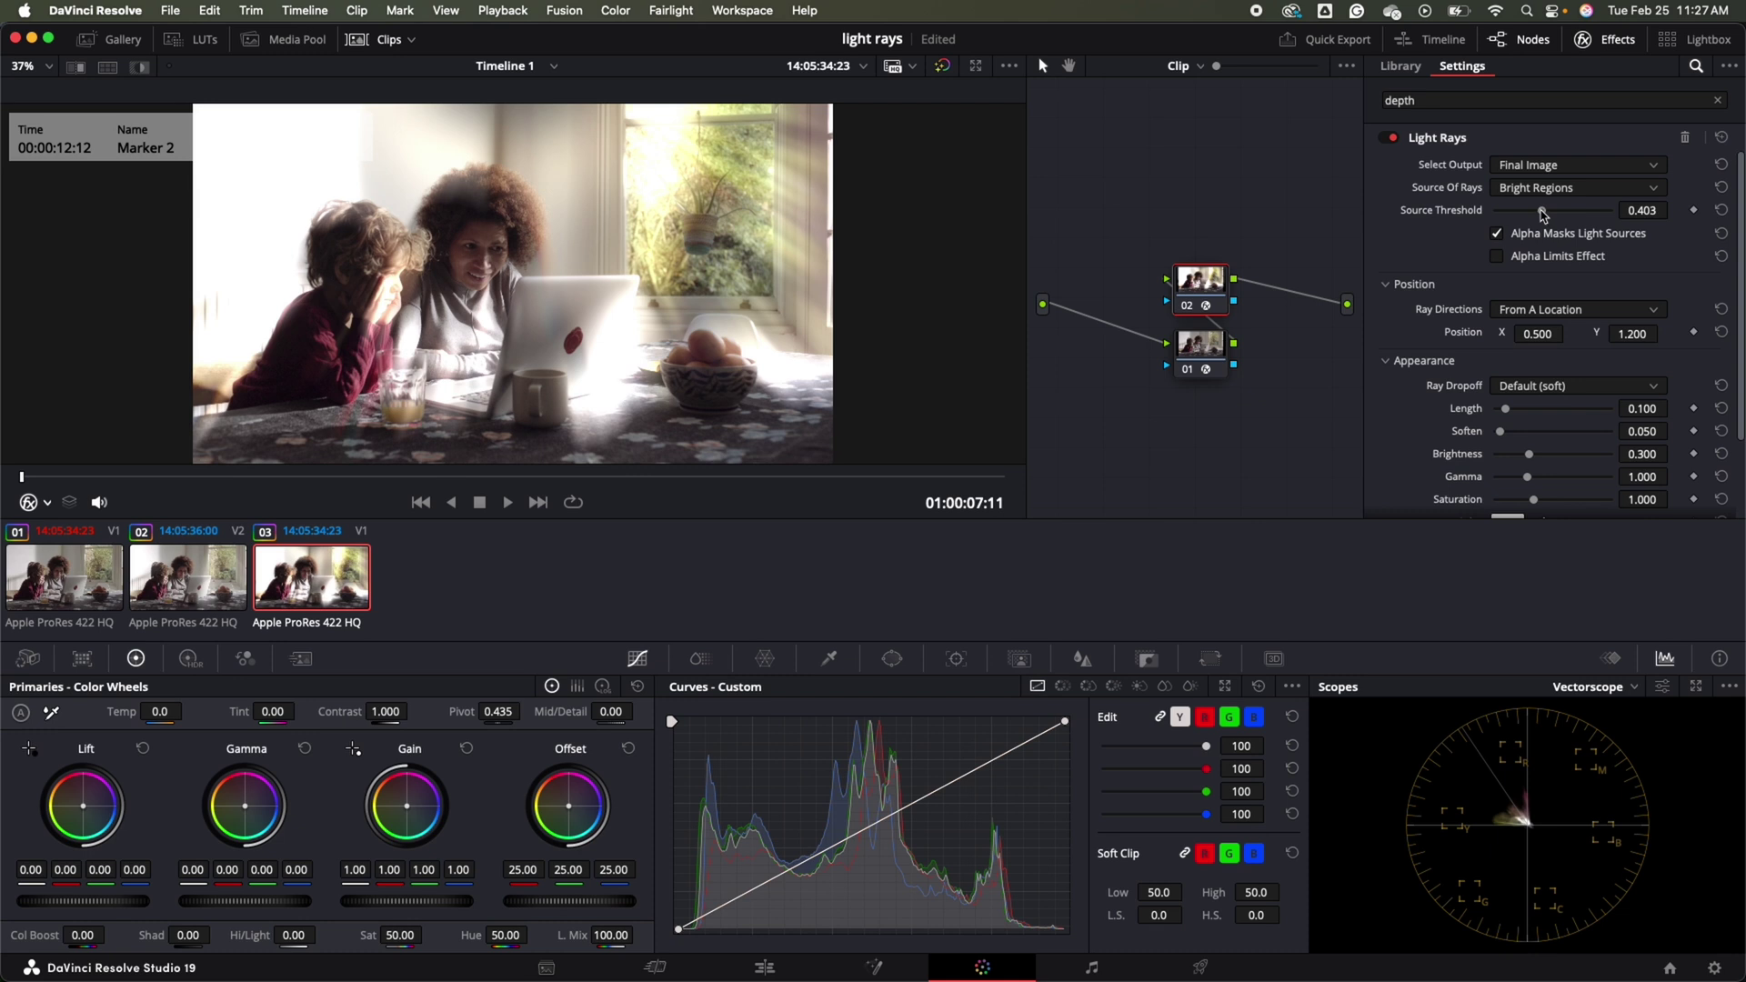
{"action": "left_click_drag", "start_coordinate": [1543, 214], "coordinate": [1554, 213]}
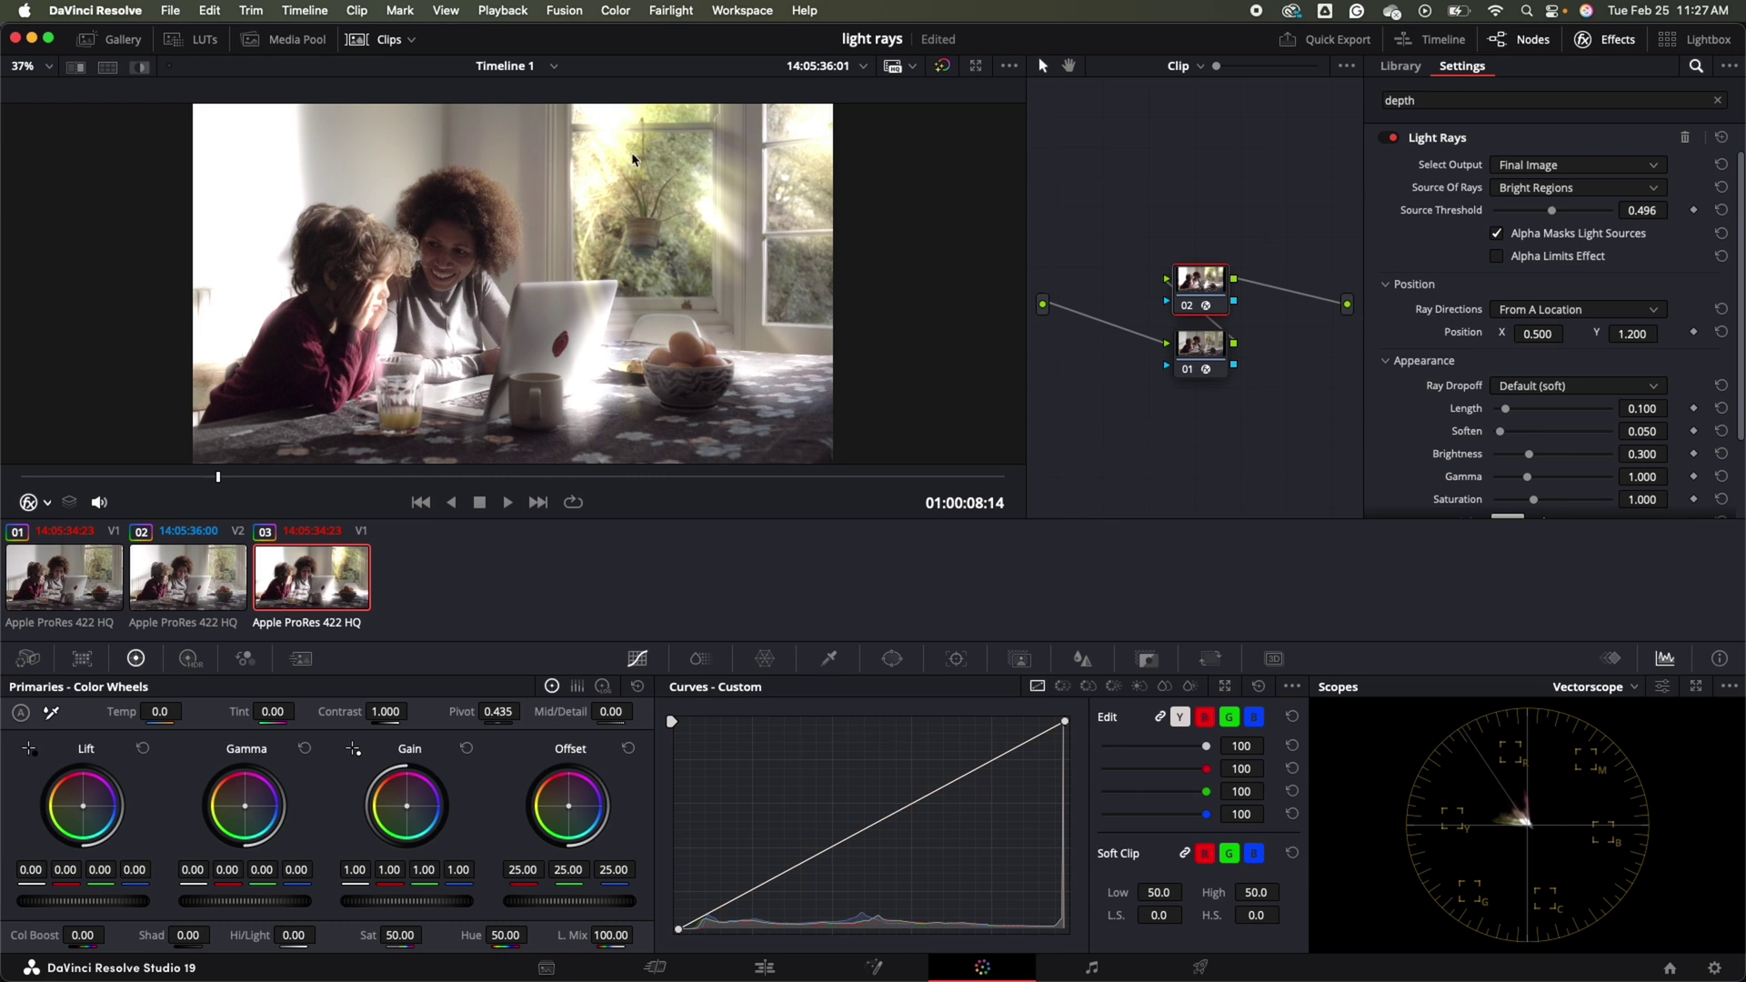
{"action": "left_click", "coordinate": [297, 477]}
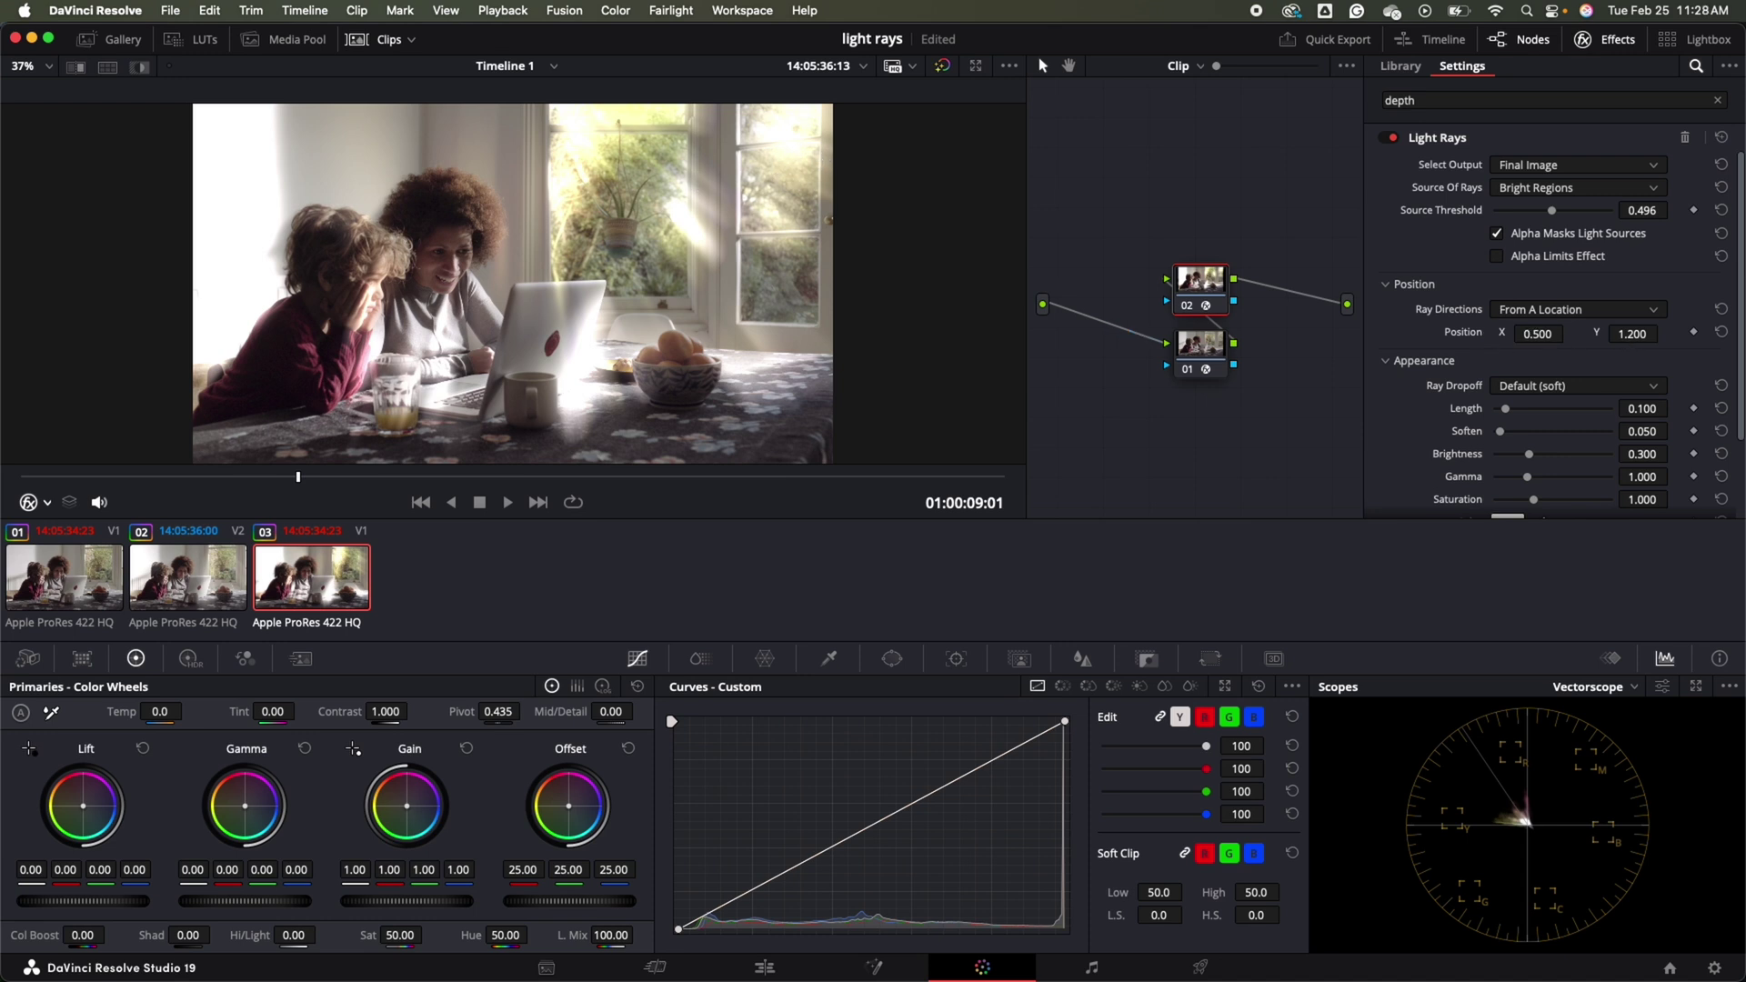
{"action": "left_click_drag", "start_coordinate": [1569, 333], "coordinate": [1391, 386]}
- Lengthen the rays to 0.411, soften to 0.065 and dim Brightness to 0.271
{"action": "scroll", "coordinate": [1461, 411], "scroll_direction": "down", "scroll_amount": 3}
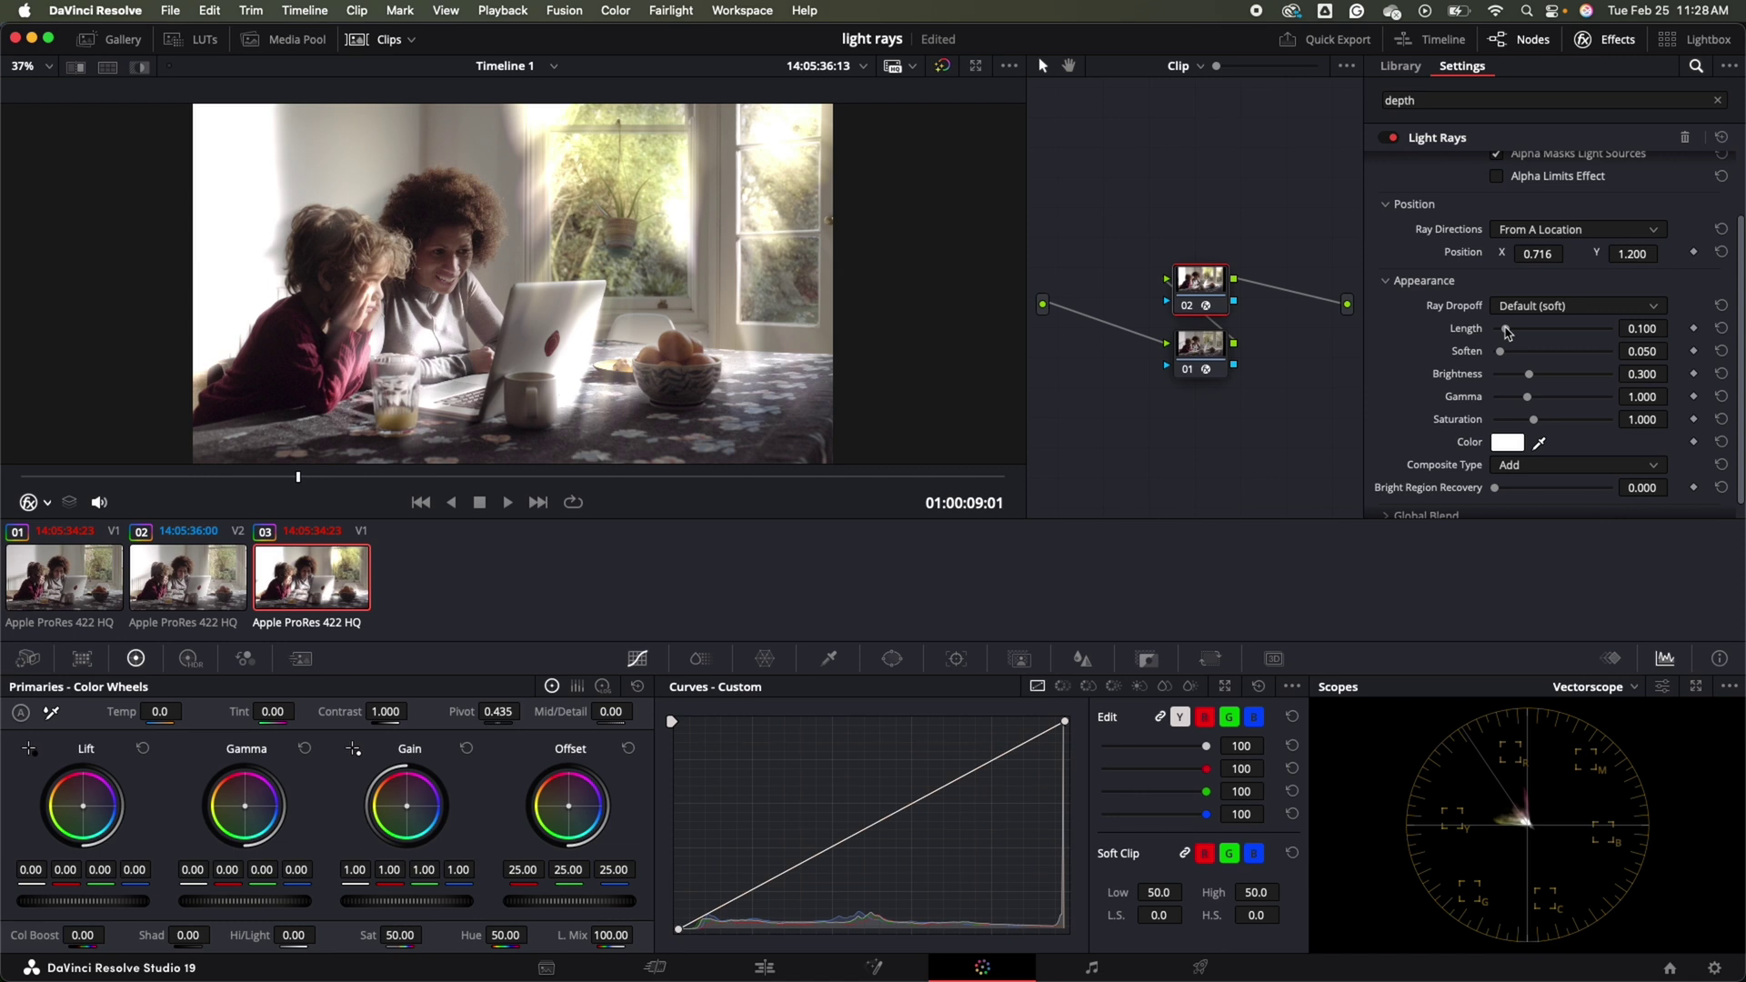
{"action": "left_click_drag", "start_coordinate": [1508, 332], "coordinate": [1547, 331]}
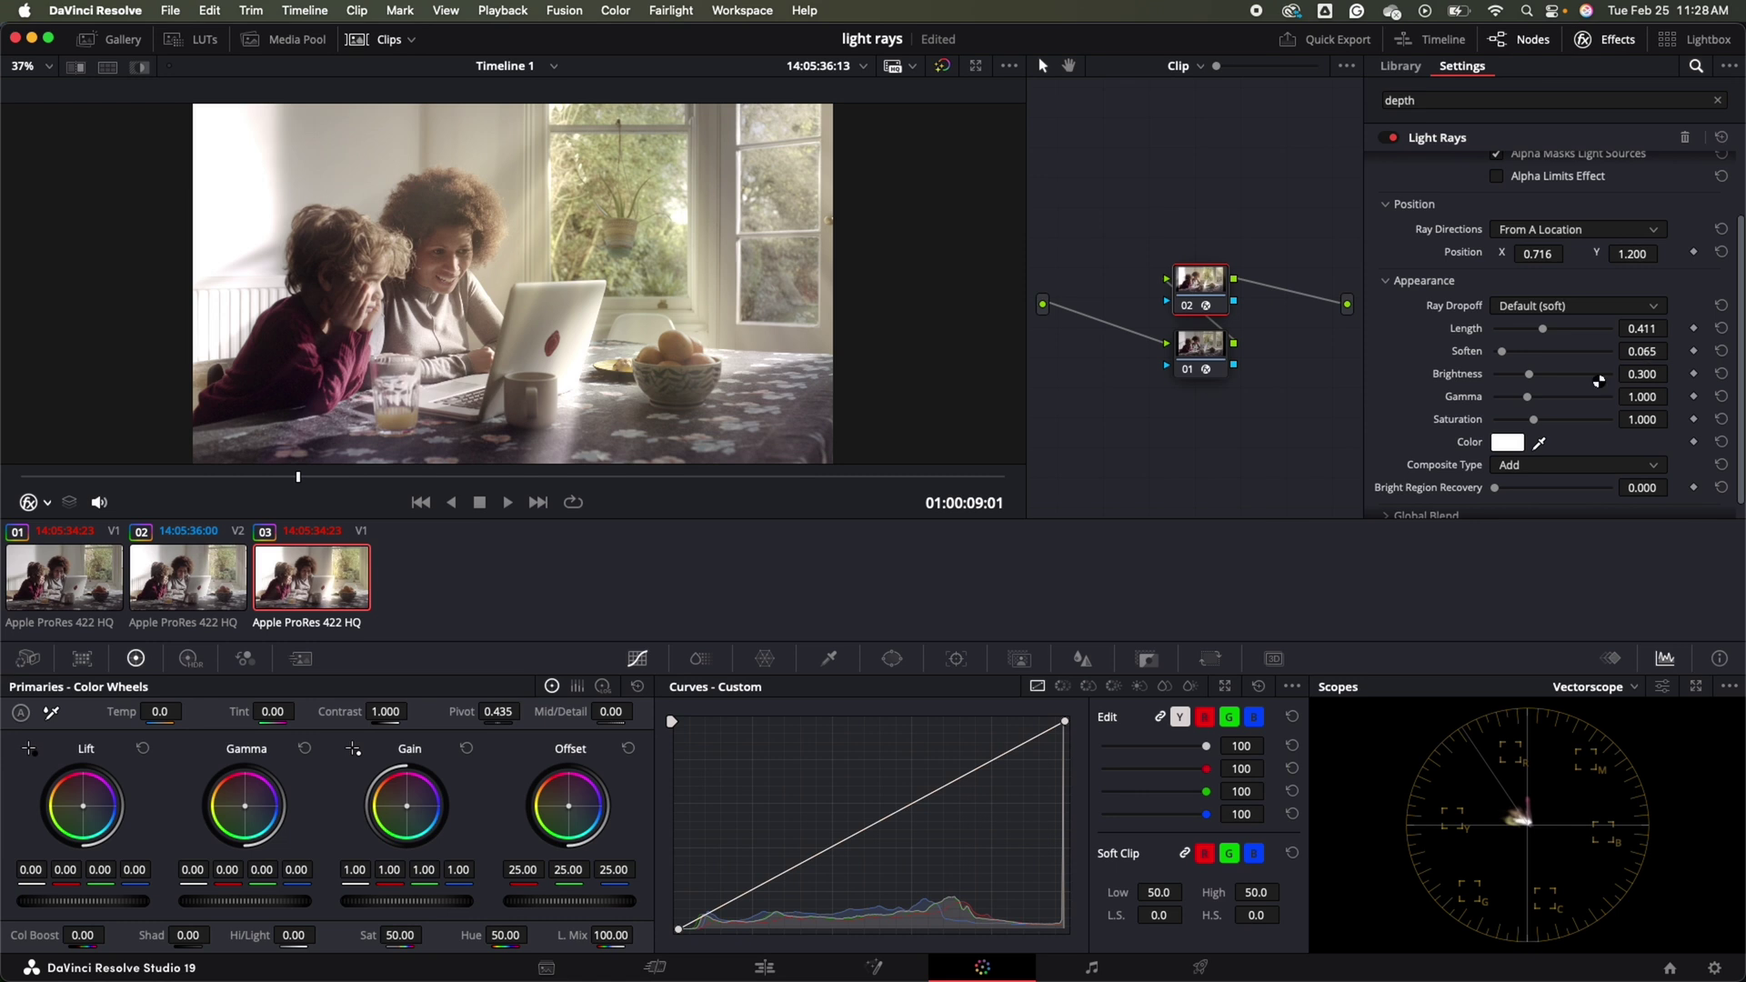
{"action": "left_click_drag", "start_coordinate": [1642, 374], "coordinate": [1312, 389]}
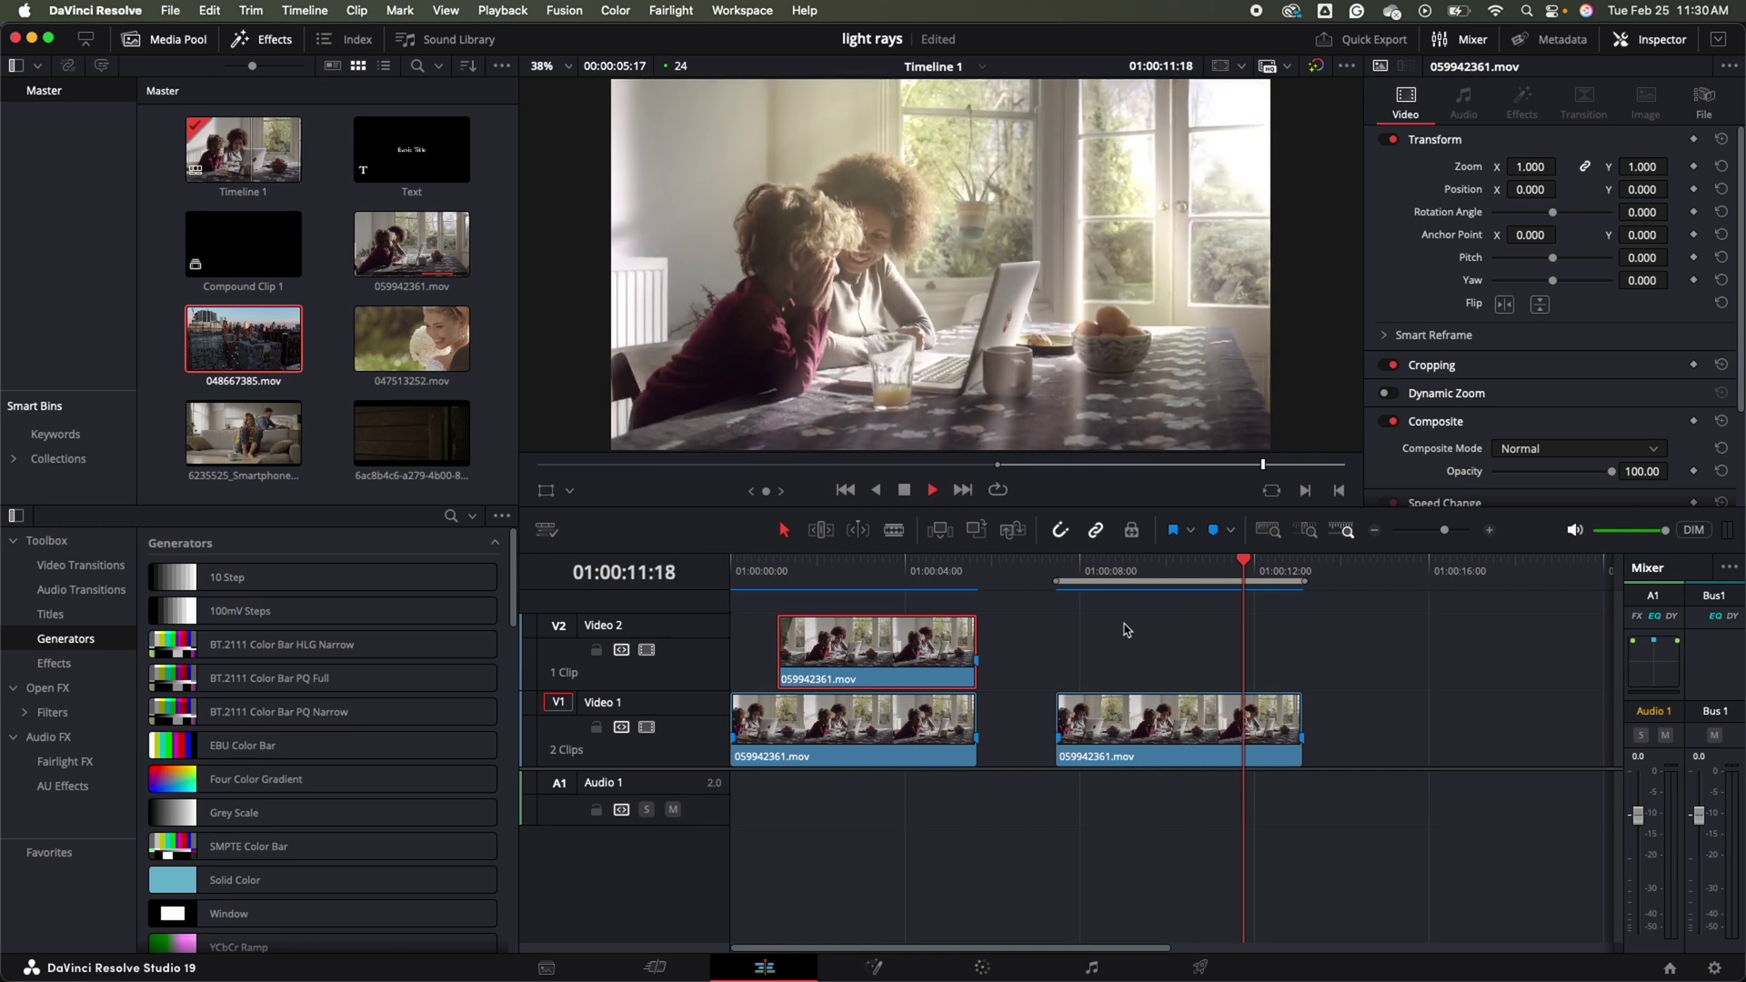
{"action": "key", "text": "space"}
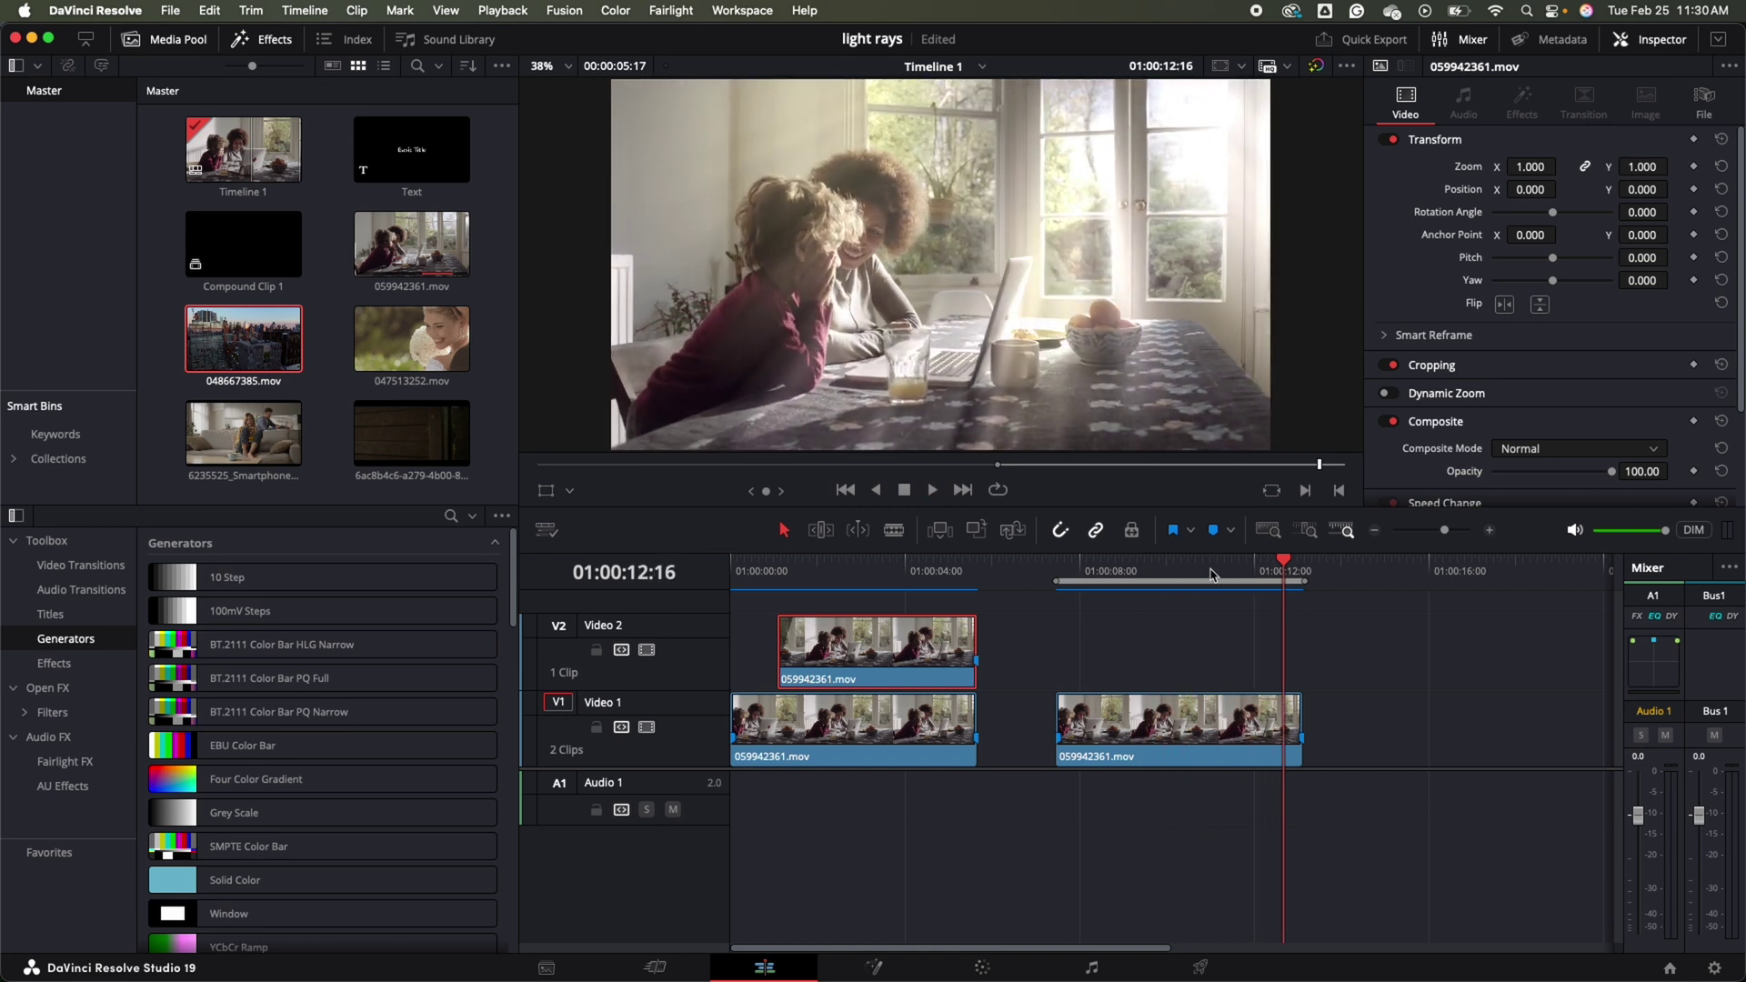
{"action": "left_click_drag", "start_coordinate": [1211, 573], "coordinate": [1169, 557]}
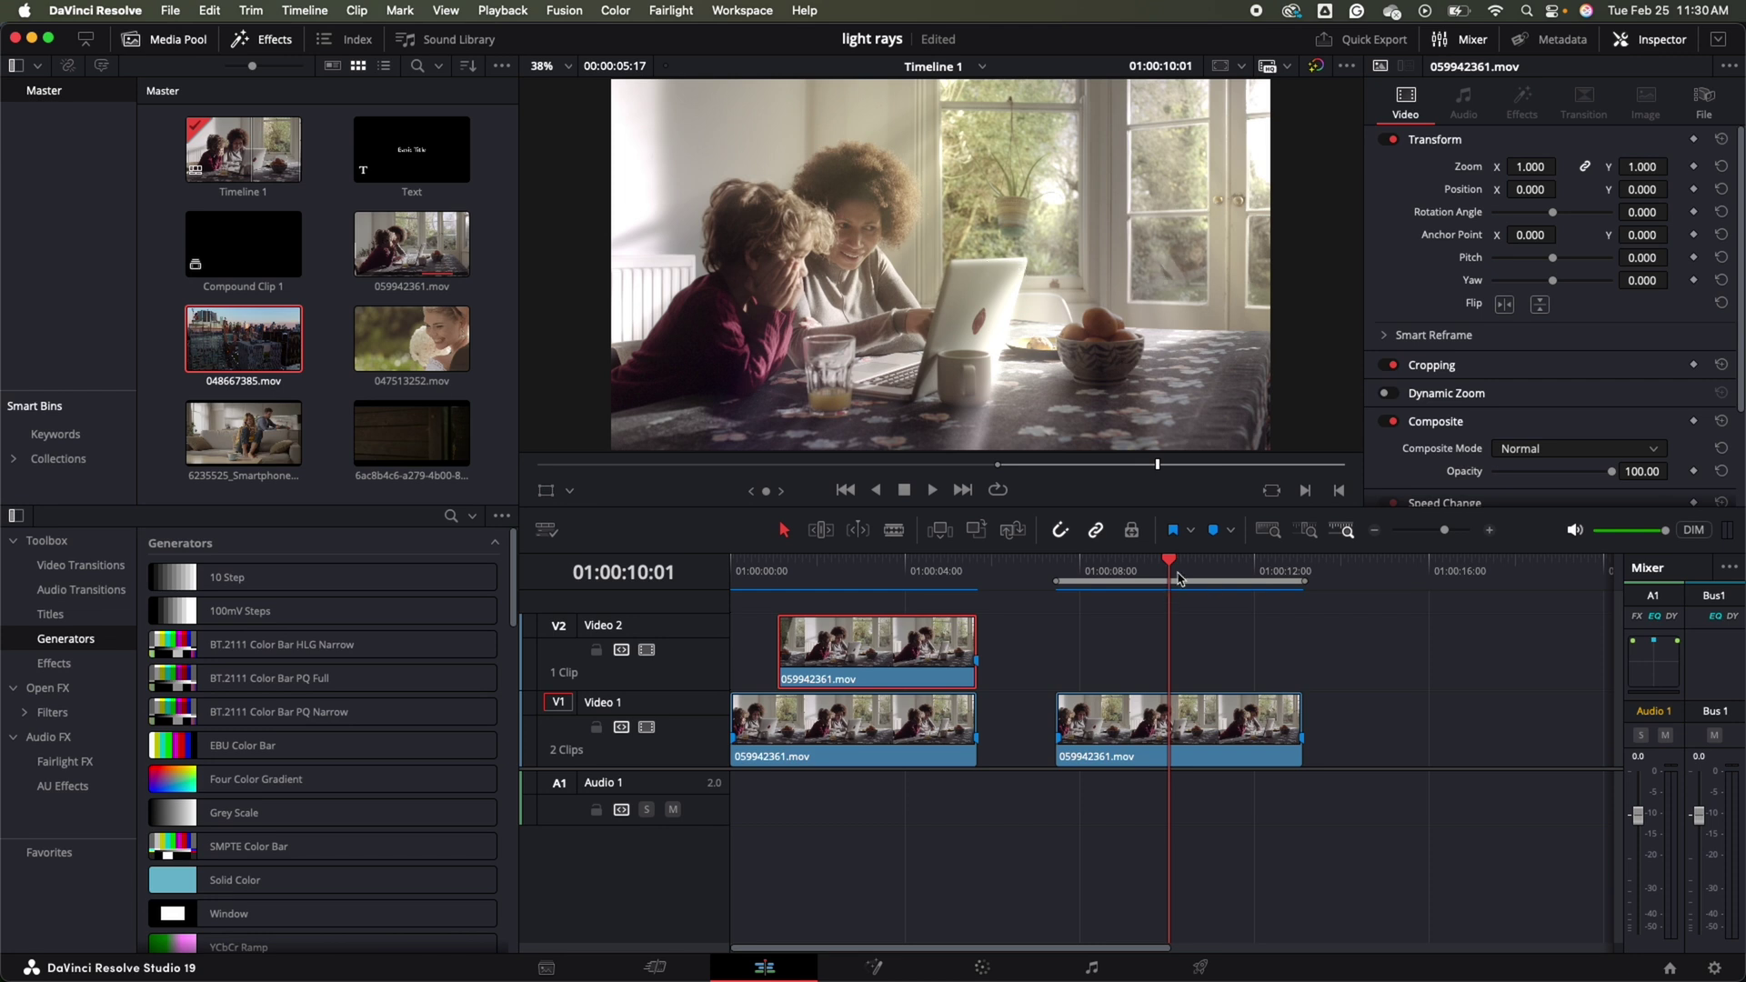
{"action": "left_click", "coordinate": [982, 969]}
- Connect the Depth Map node's alpha output to the Light Rays node's alpha input
{"action": "left_click", "coordinate": [1109, 277]}
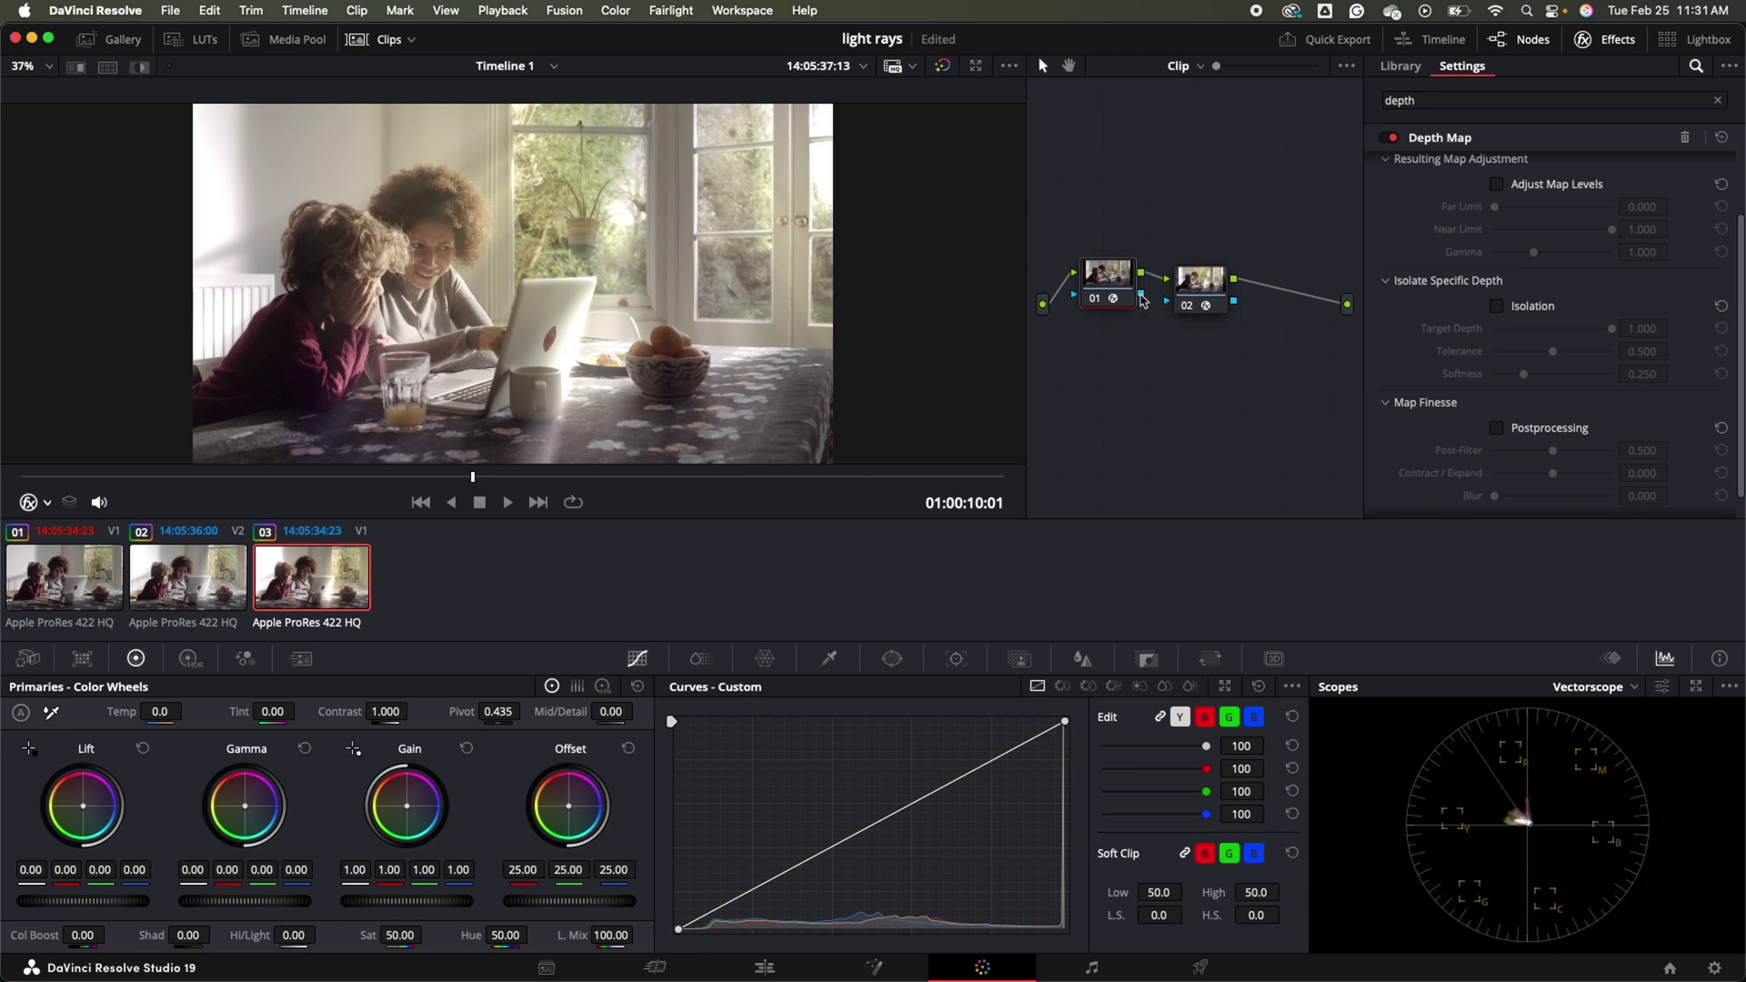
{"action": "mouse_move", "coordinate": [1143, 299]}
{"action": "left_mouse_down"}
{"action": "mouse_move", "coordinate": [1158, 322]}
{"action": "mouse_move", "coordinate": [1167, 302]}
{"action": "left_mouse_up"}
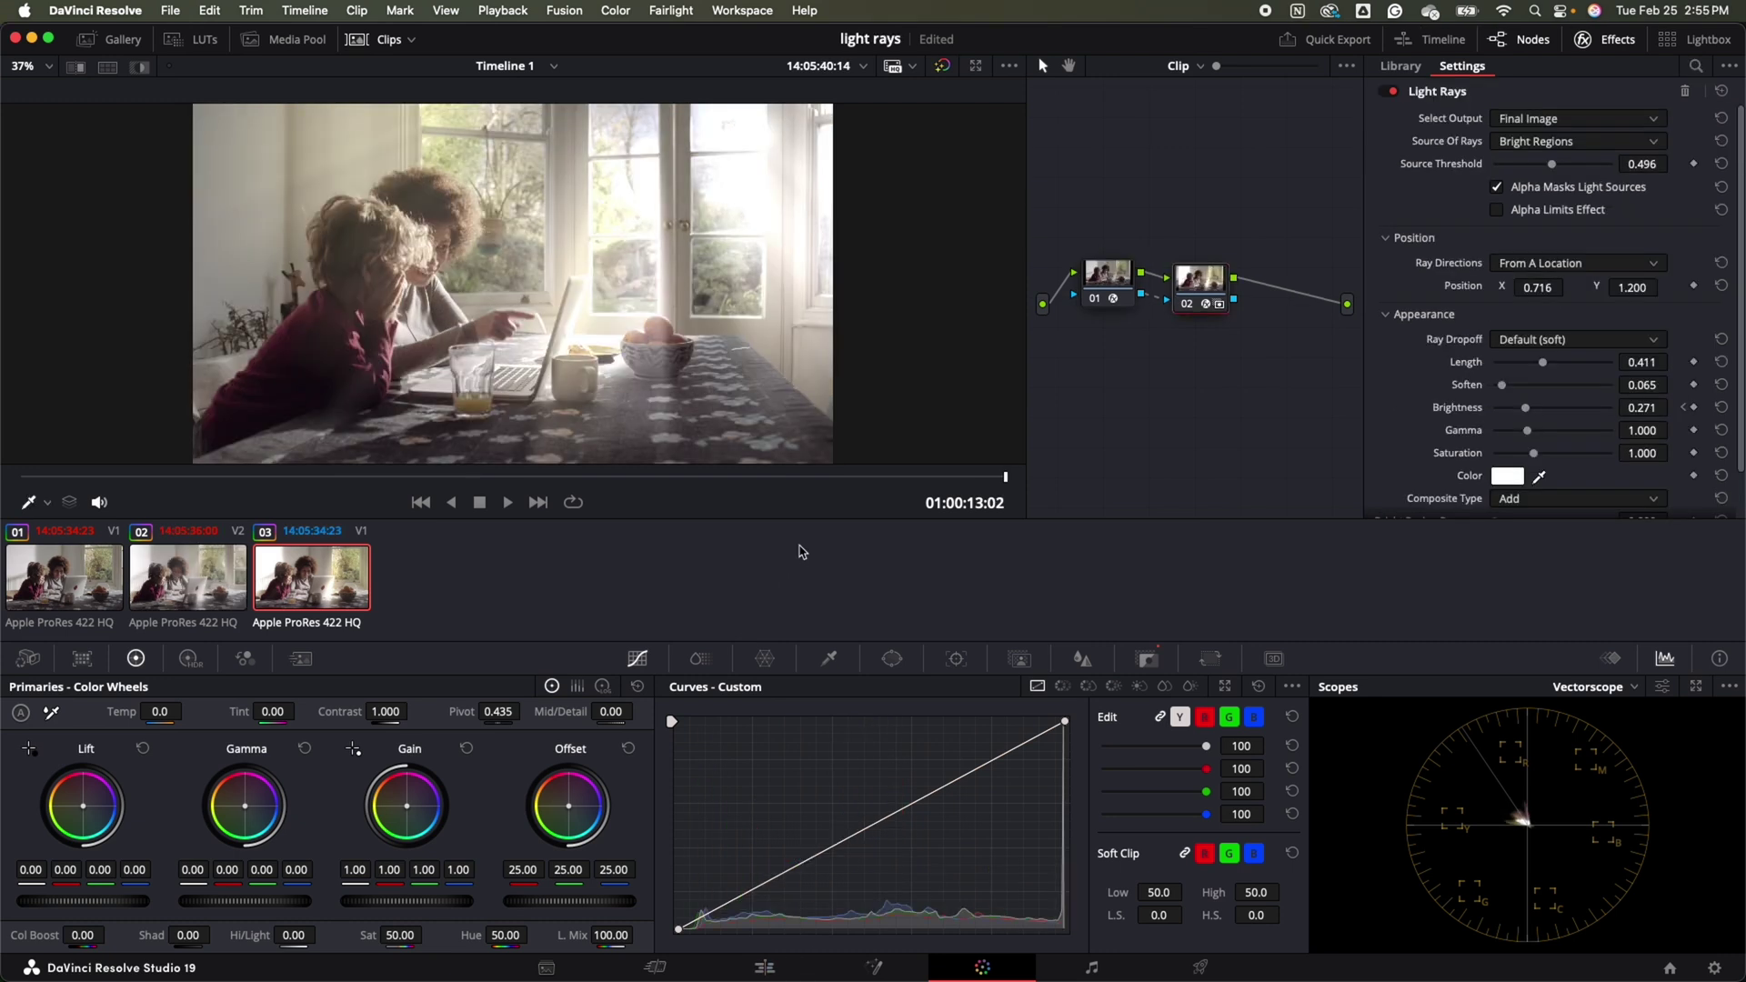
- Keyframe Light Rays Brightness and lower it to 0.150 at this frame
{"action": "scroll", "coordinate": [1404, 416], "scroll_direction": "down", "scroll_amount": 2}
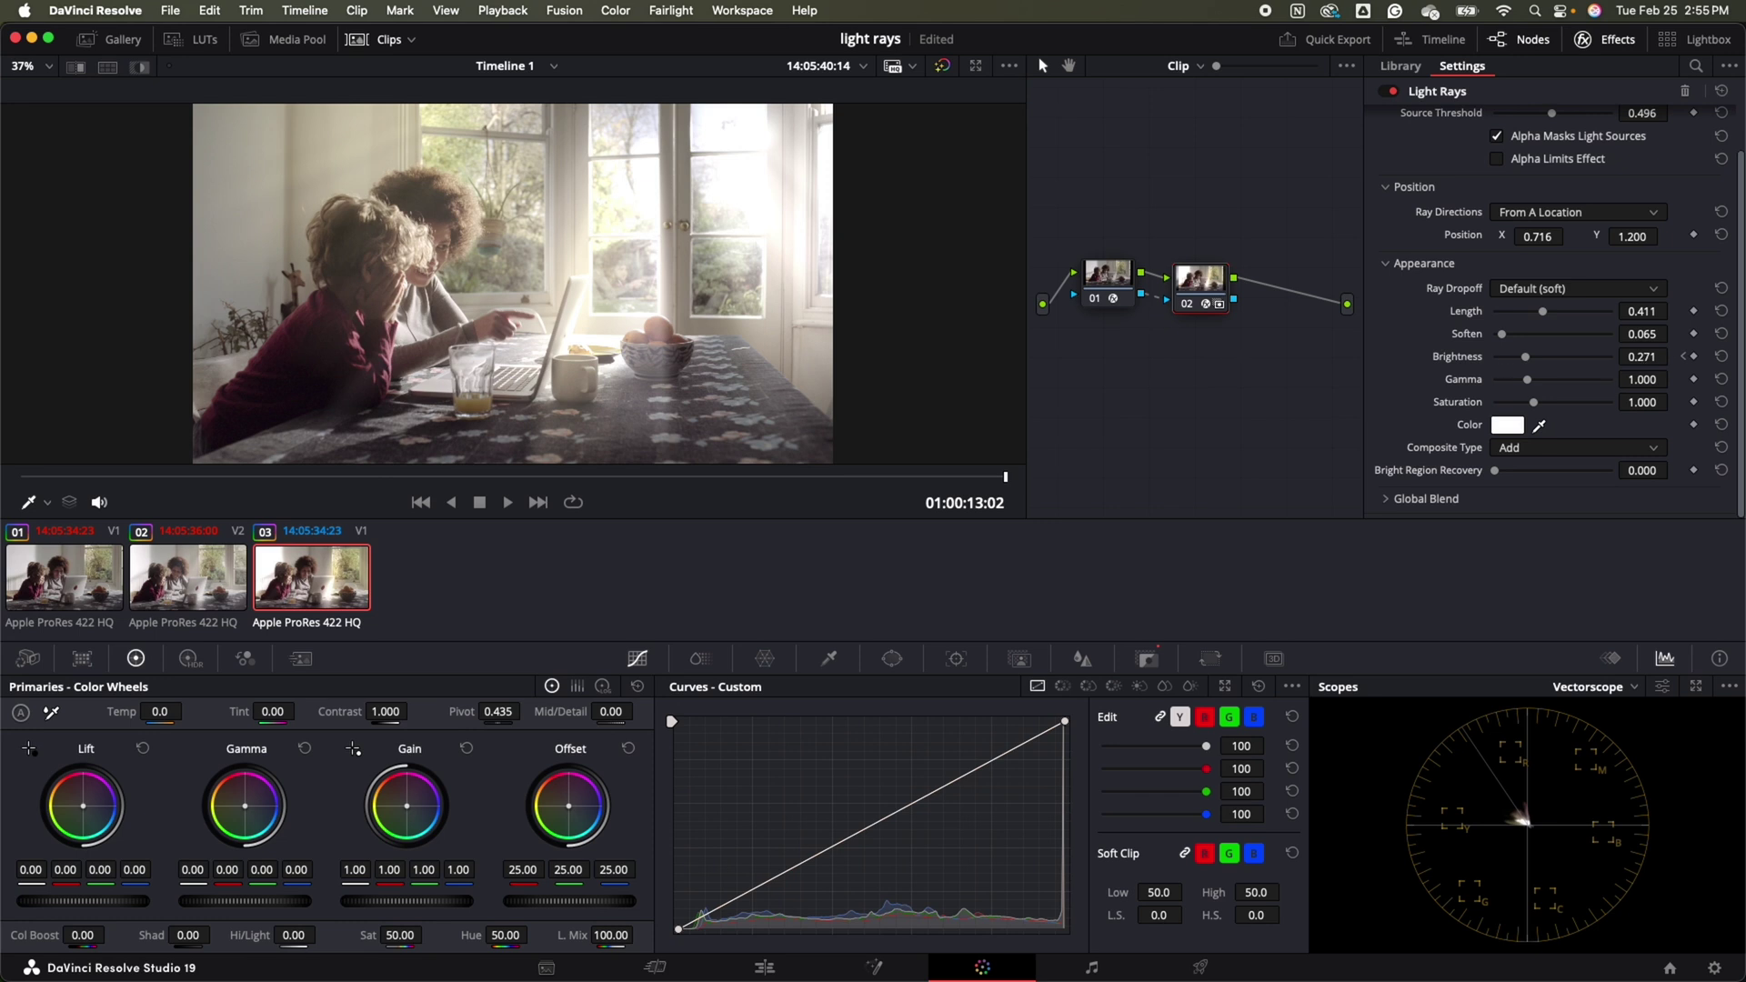
{"action": "left_click_drag", "start_coordinate": [1648, 356], "coordinate": [1411, 376]}
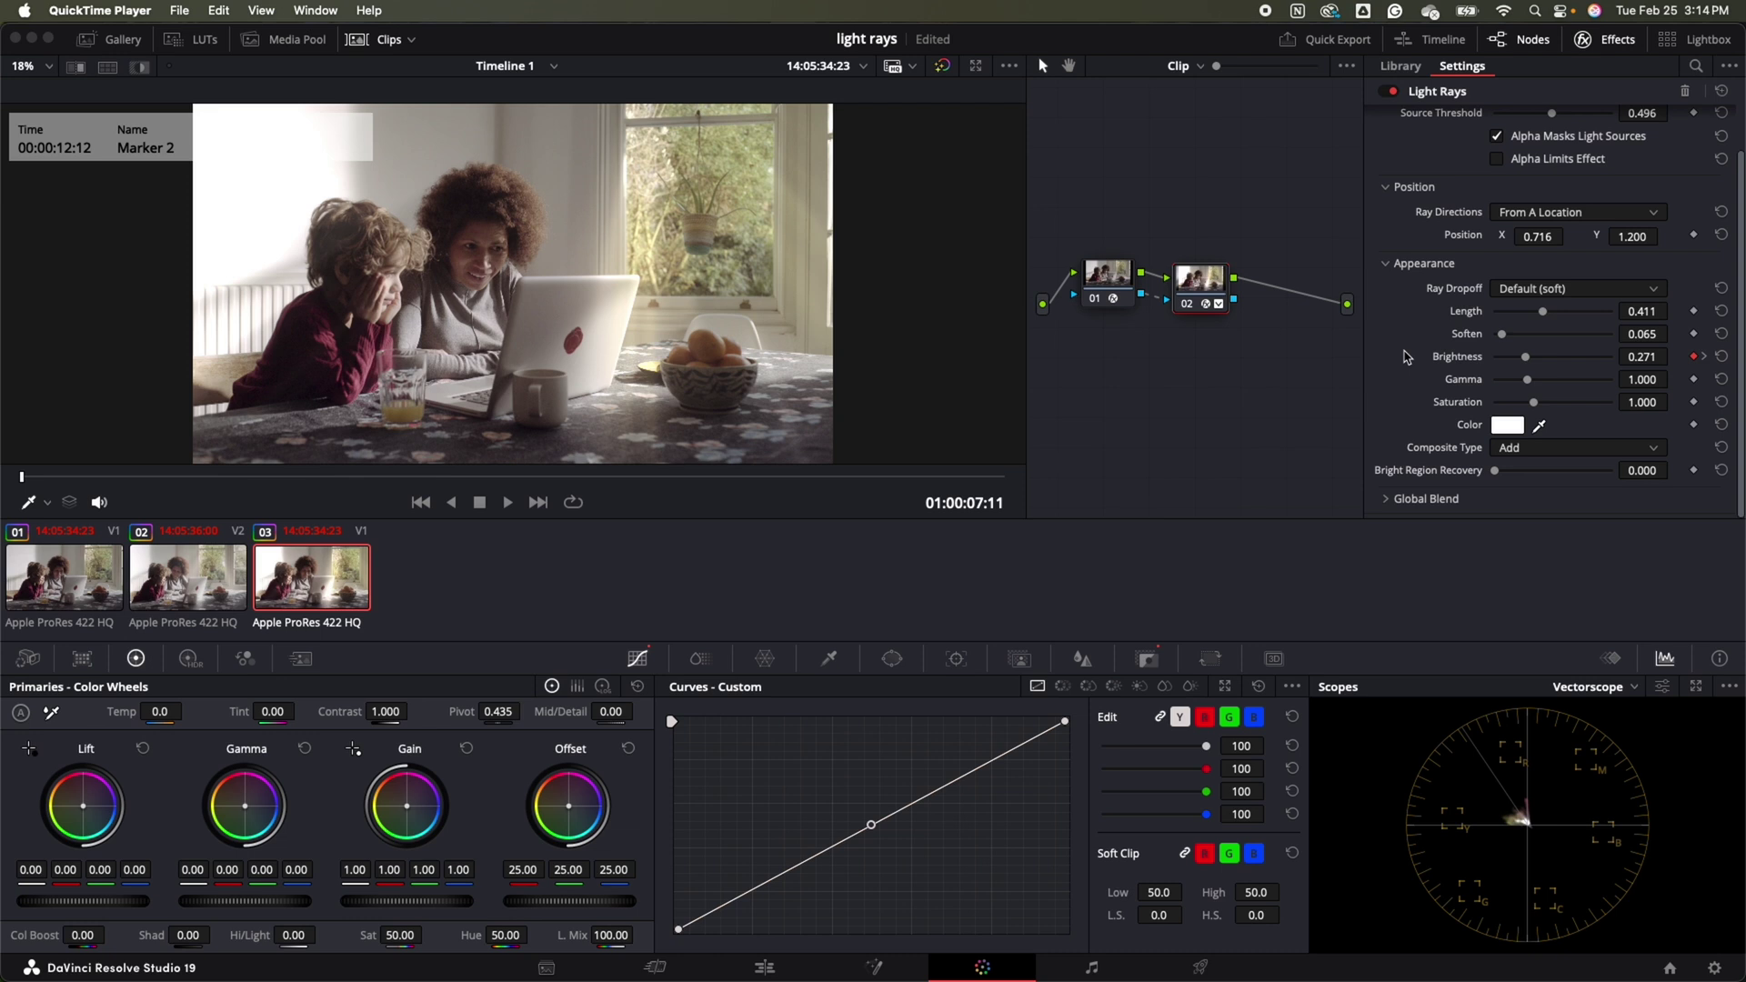
- Set Light Rays Saturation on node 01 to 0.000
{"action": "left_click_drag", "start_coordinate": [1535, 405], "coordinate": [1422, 393]}
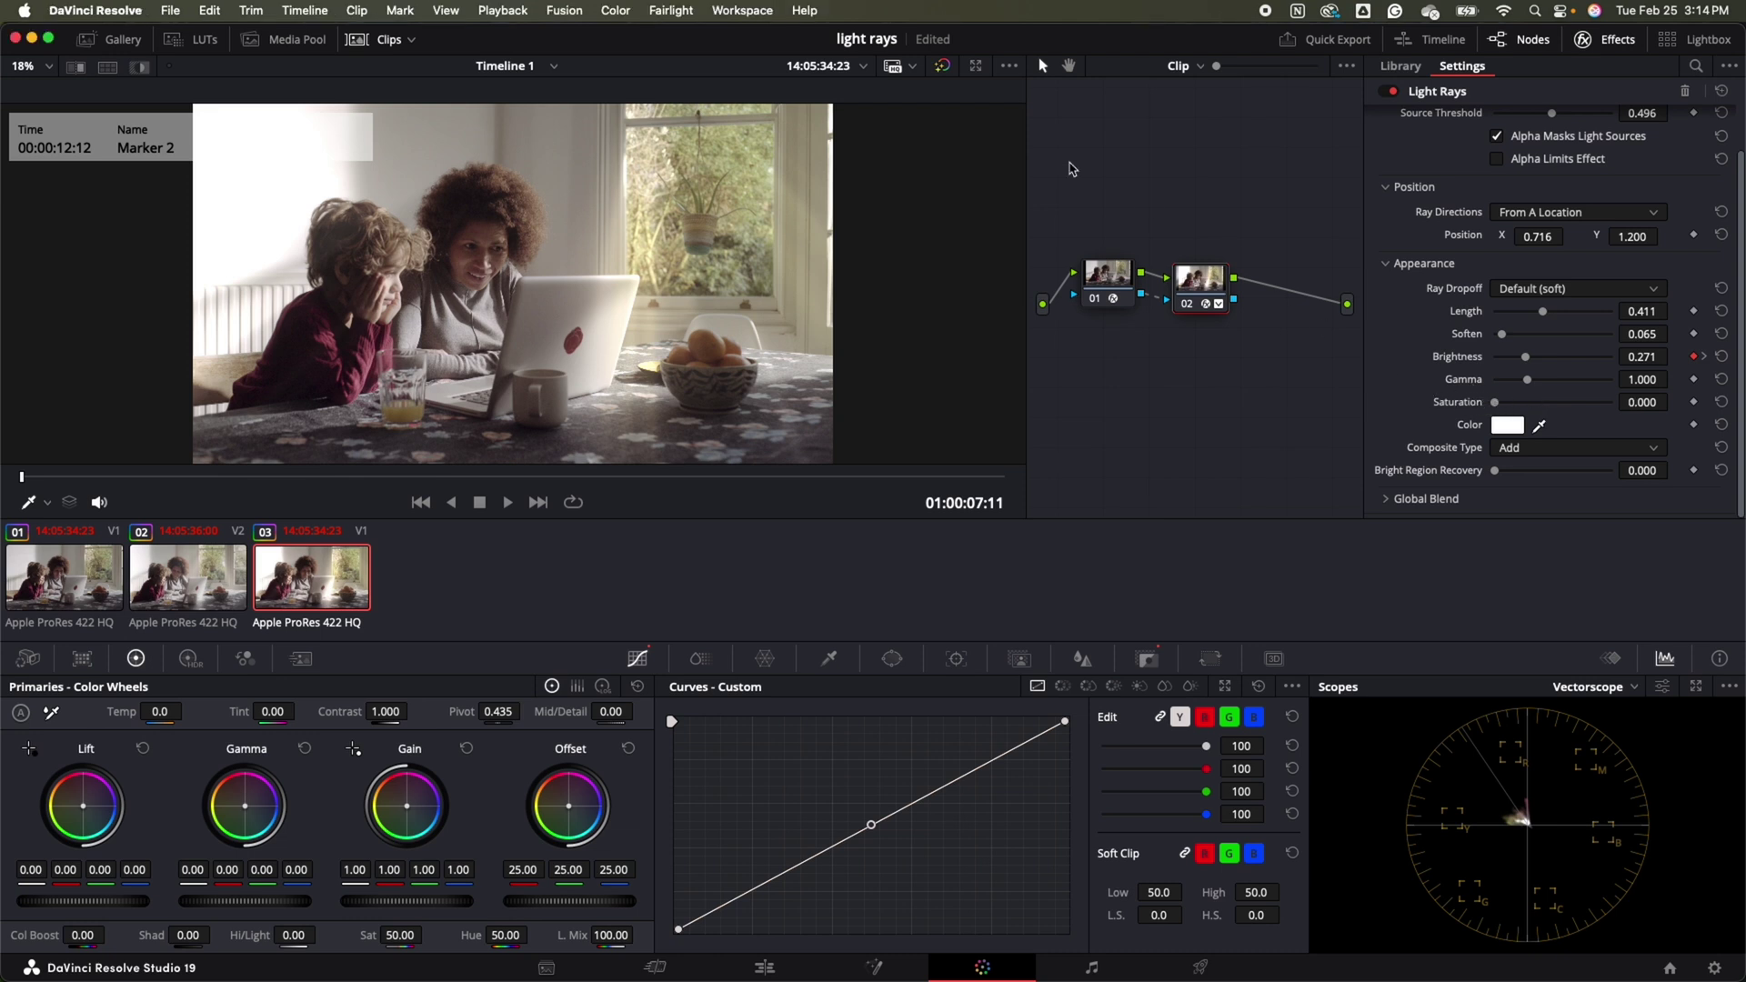